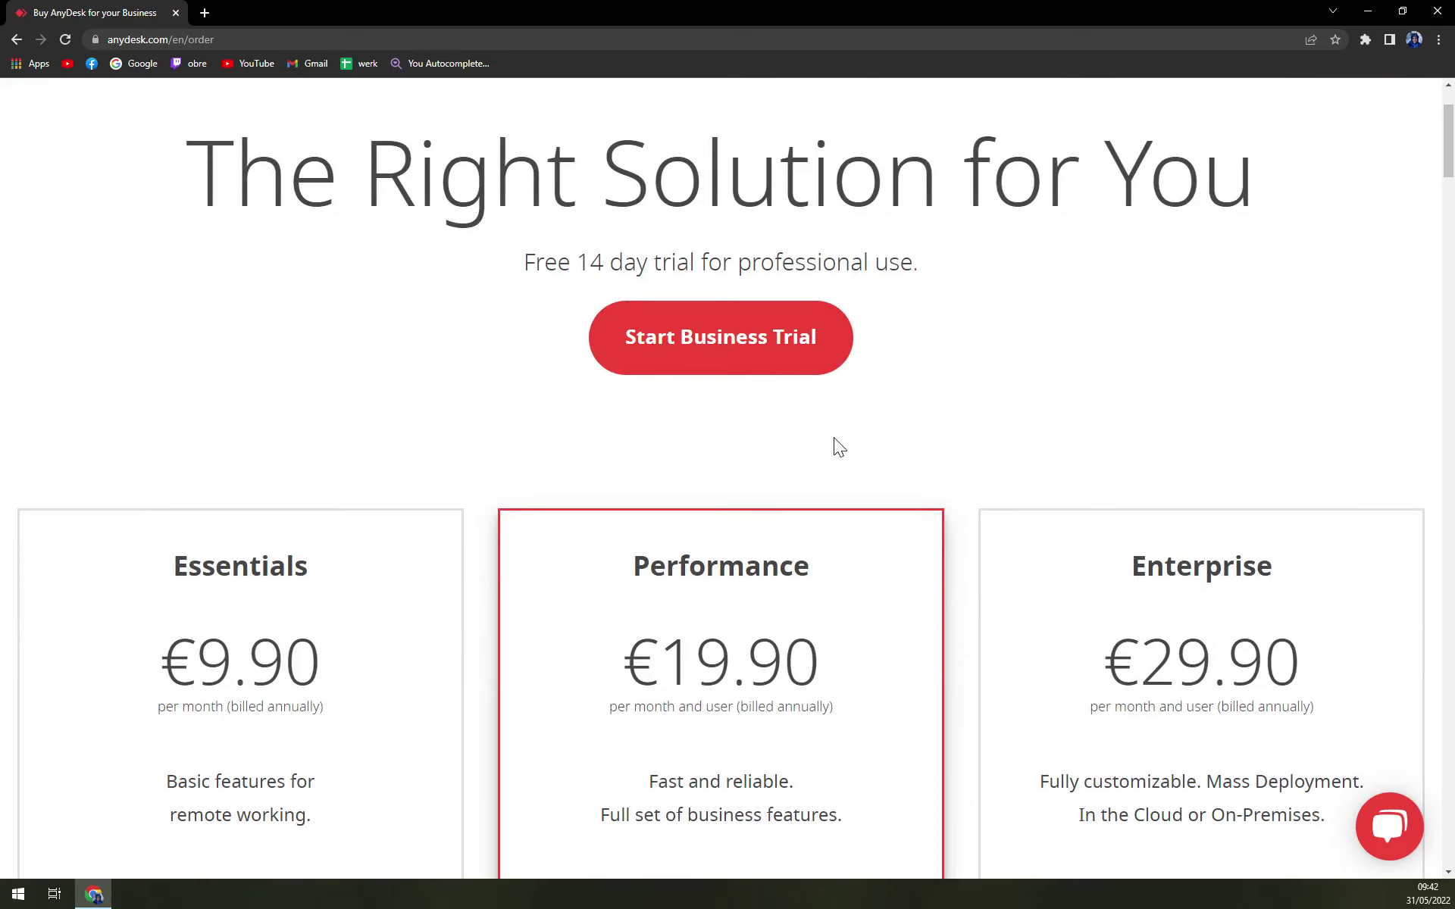
Review the Essentials, Performance and Enterprise plans and their included features on the AnyDesk pricing page.
scroll(818, 379, "up", 1)
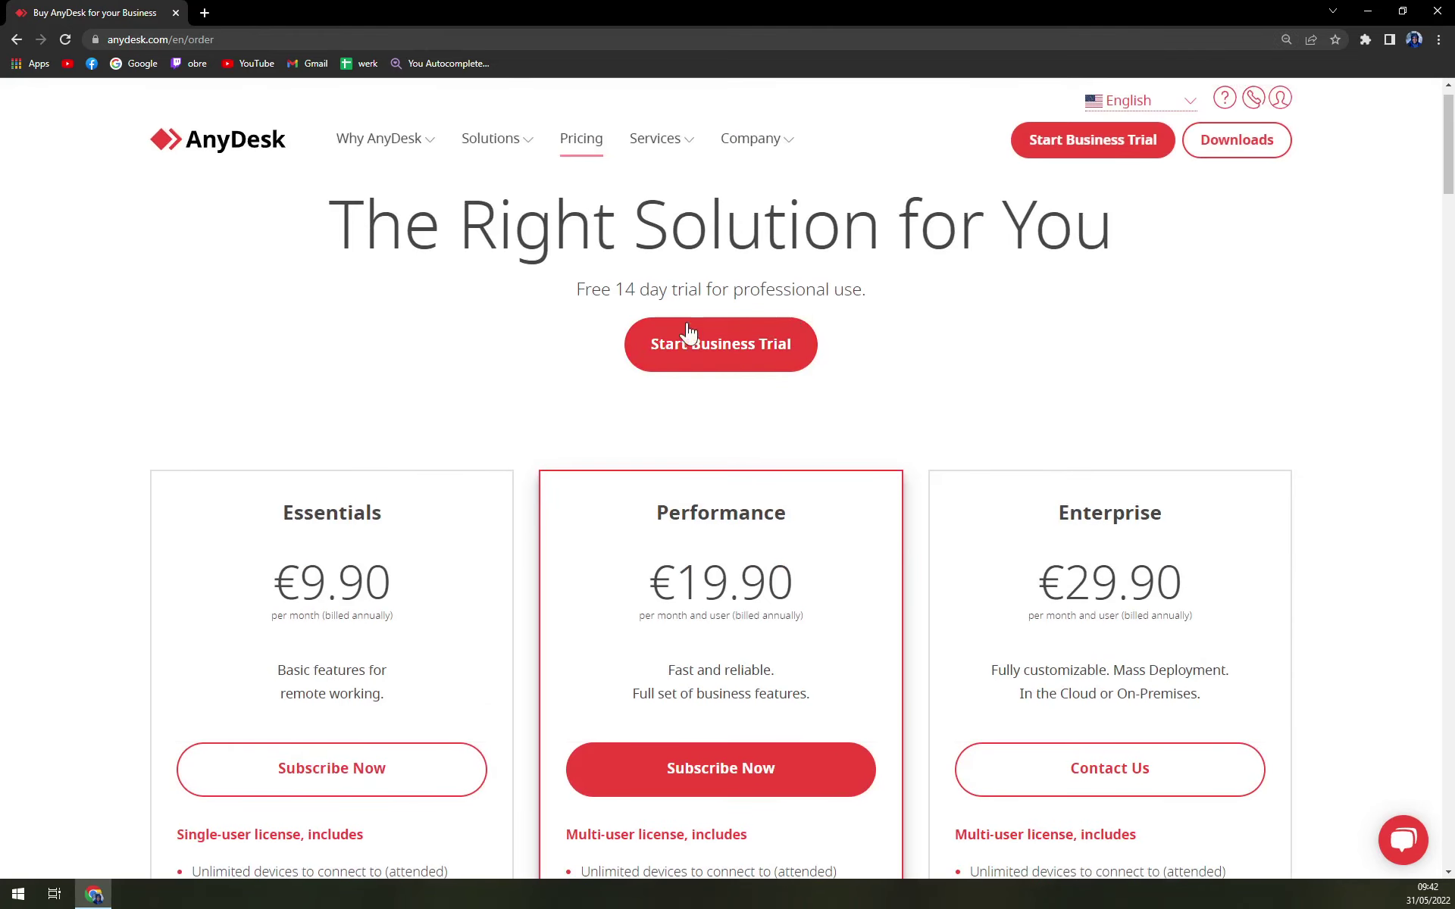
scroll(864, 383, "down", 3)
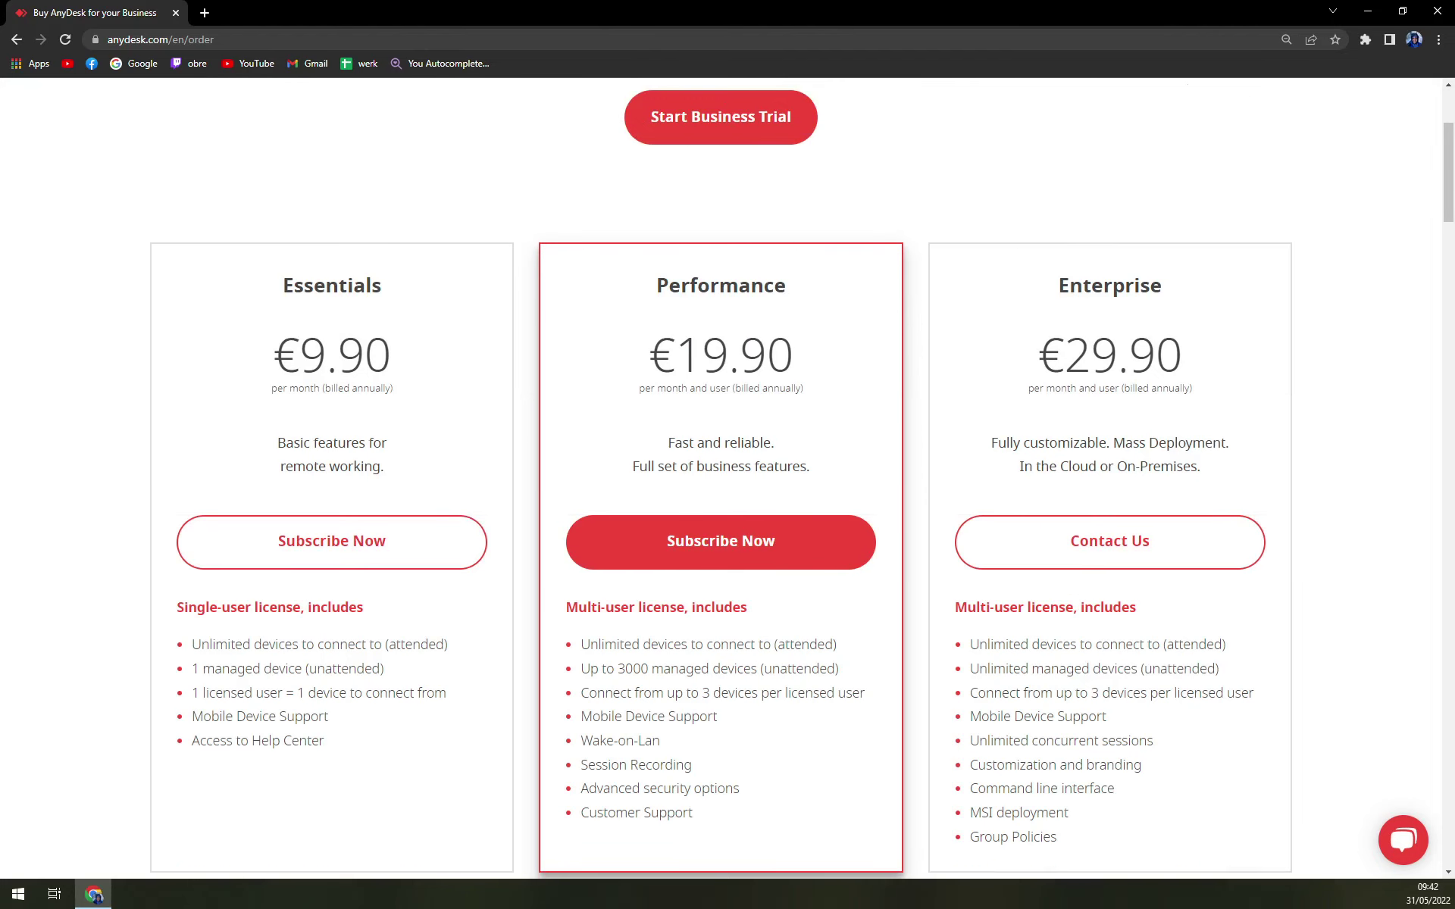
scroll(501, 356, "down", 1)
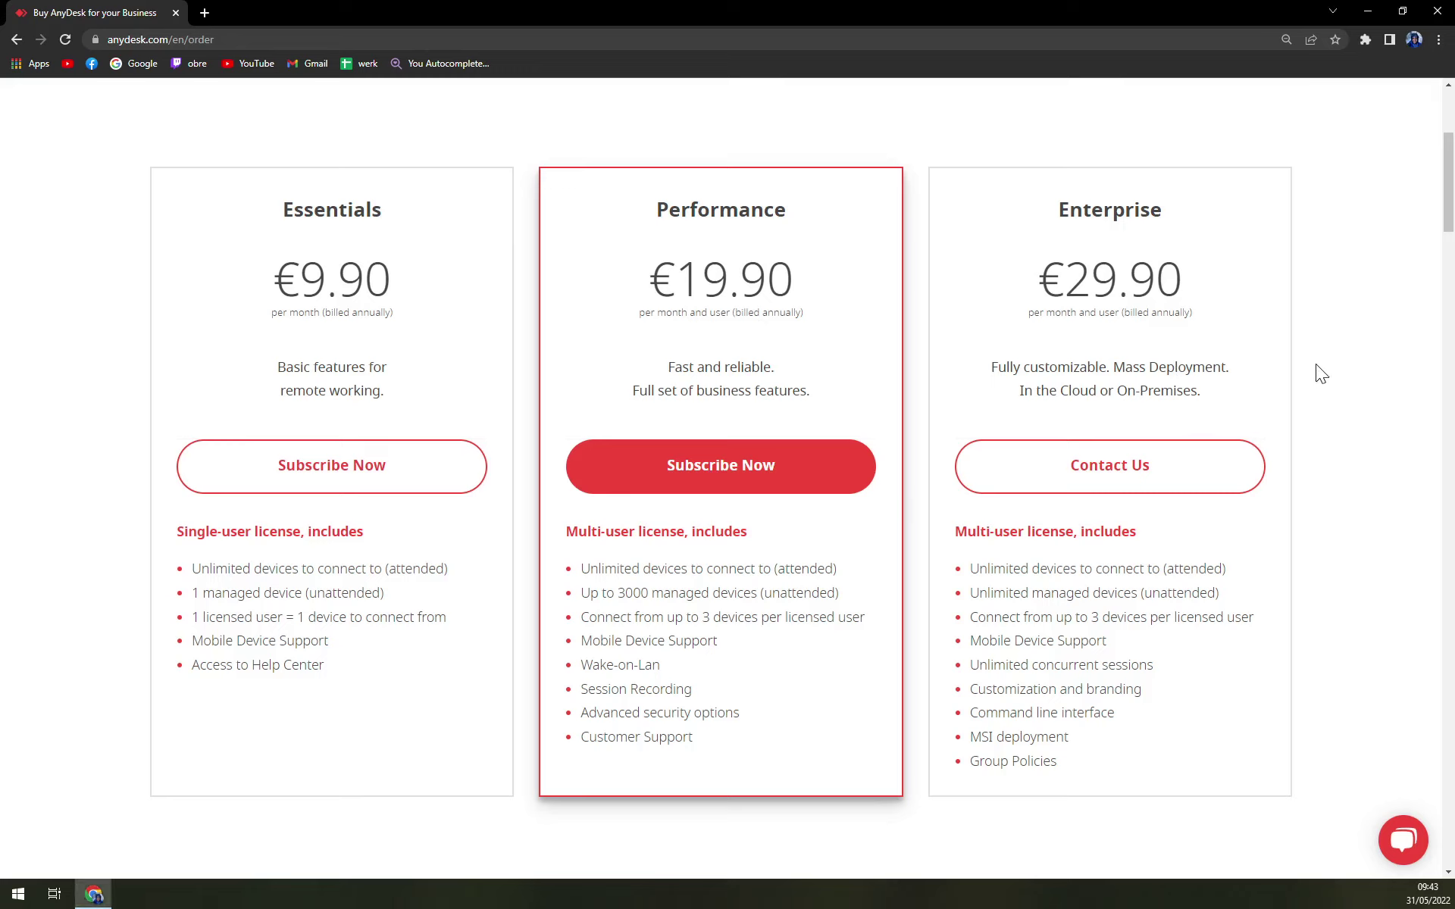
scroll(1316, 379, "up", 4)
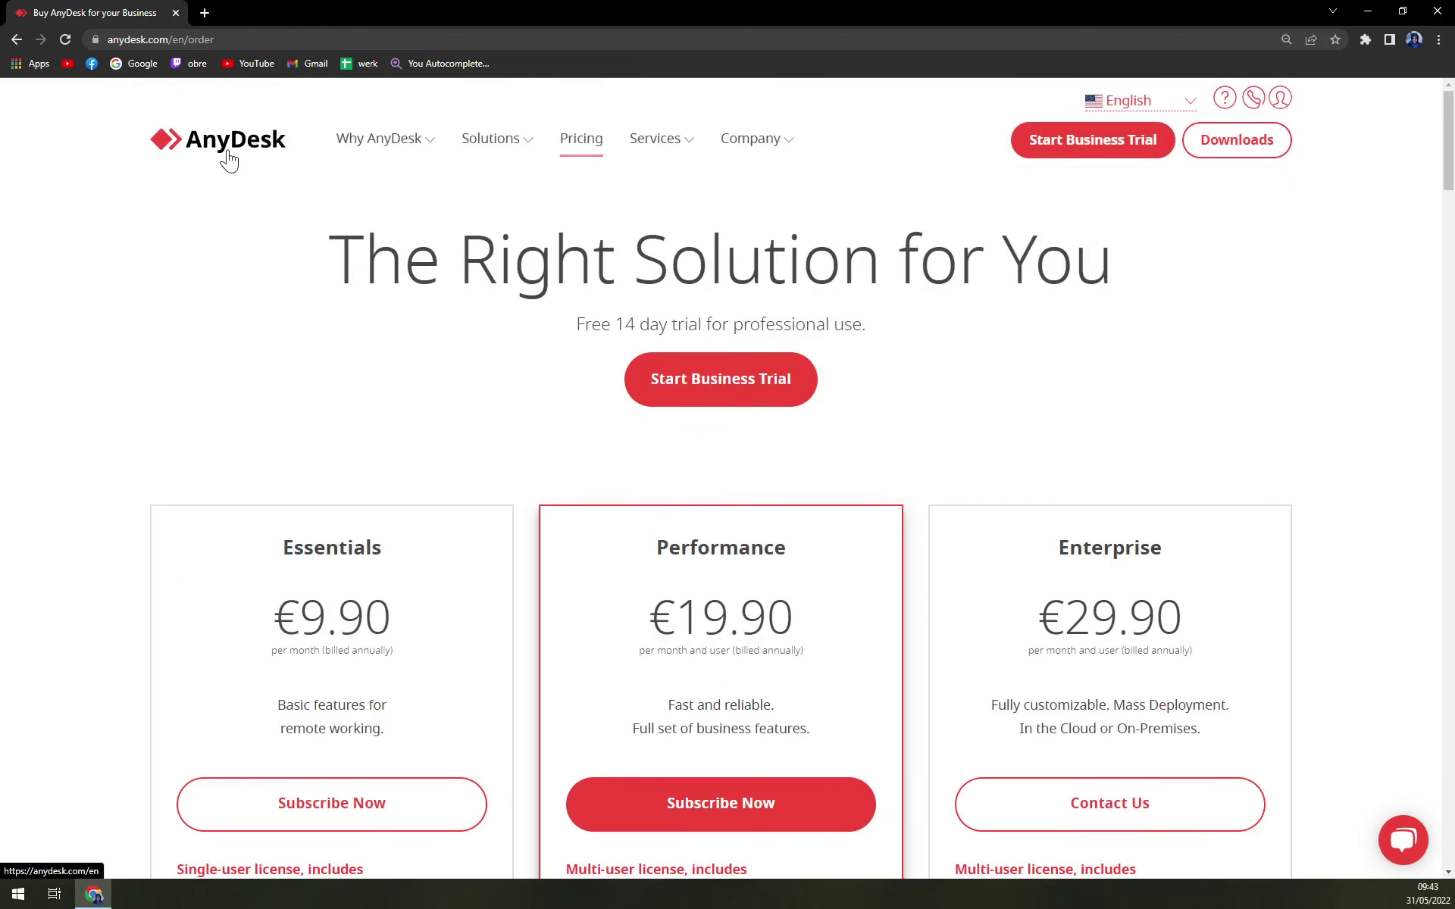
Go to the AnyDesk home page and look over the available site languages and the note on free personal use.
left_click(225, 155)
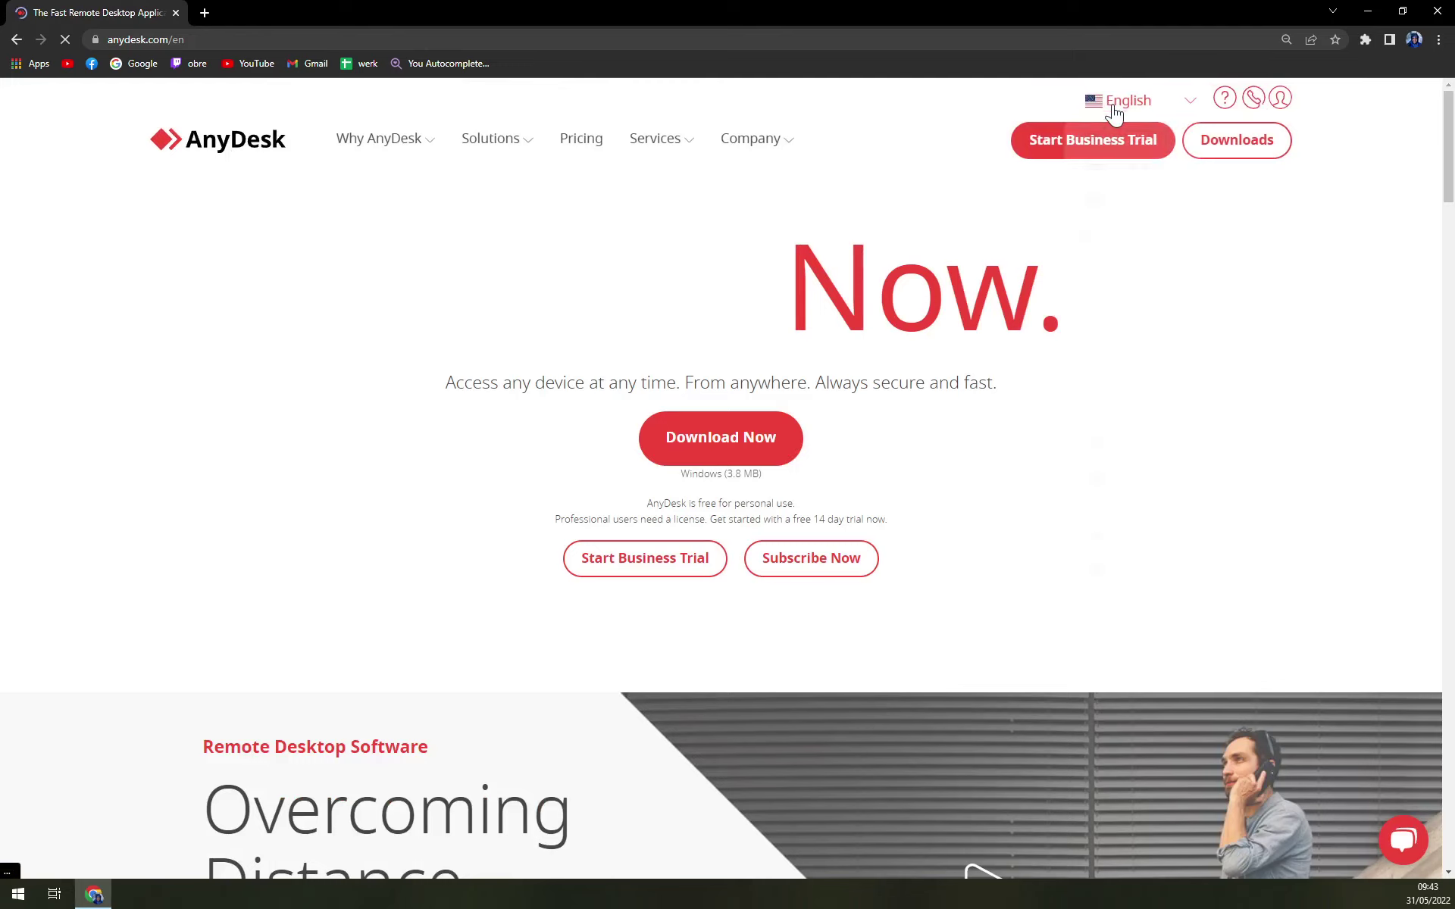
left_click(1123, 100)
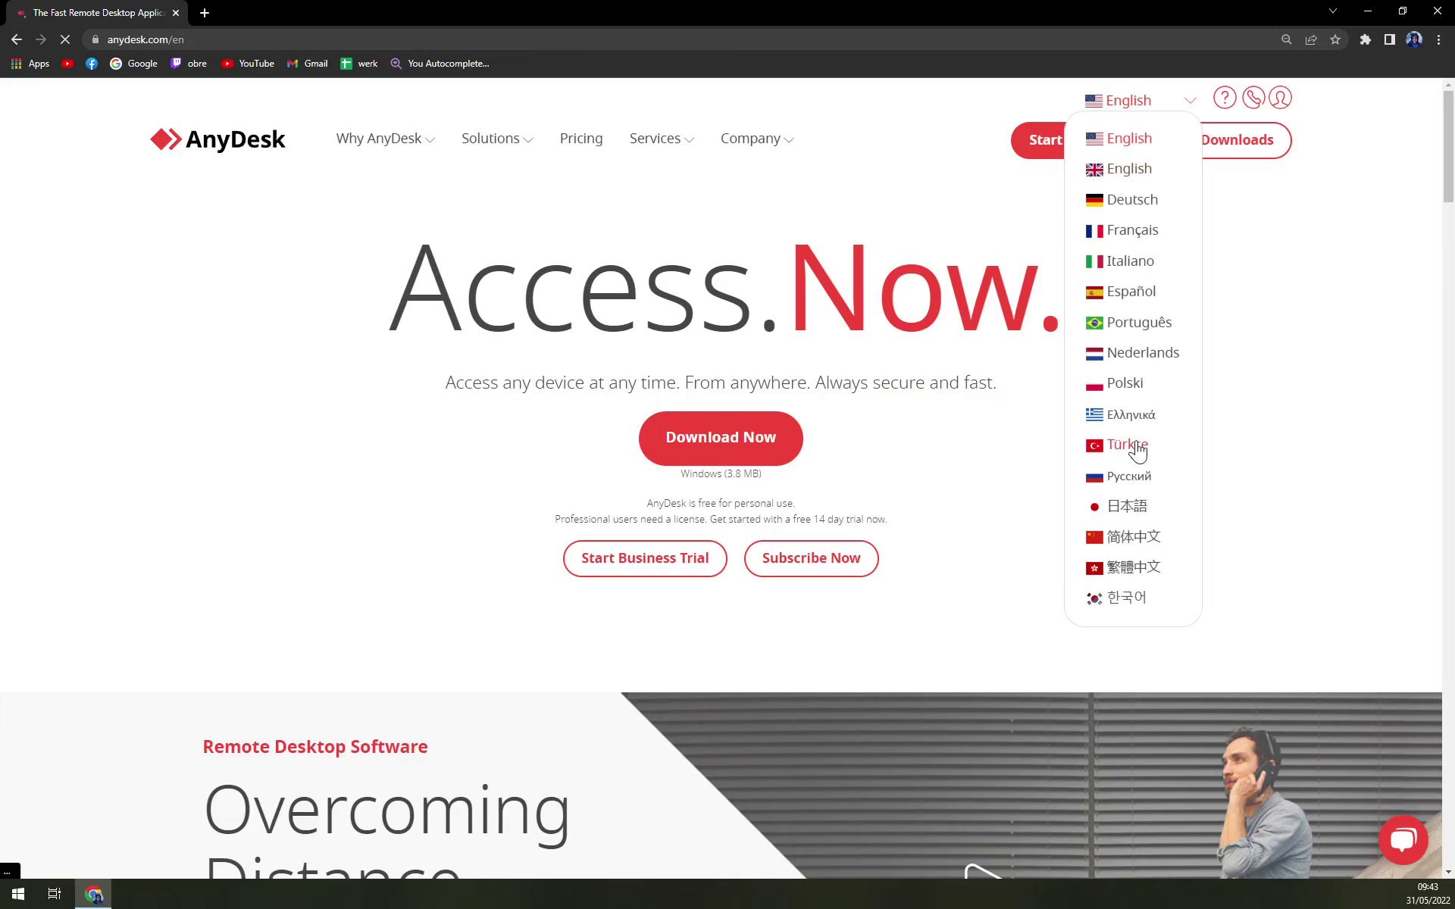
scroll(1138, 531, "down", 7)
scroll(1137, 545, "up", 6)
left_click(858, 513)
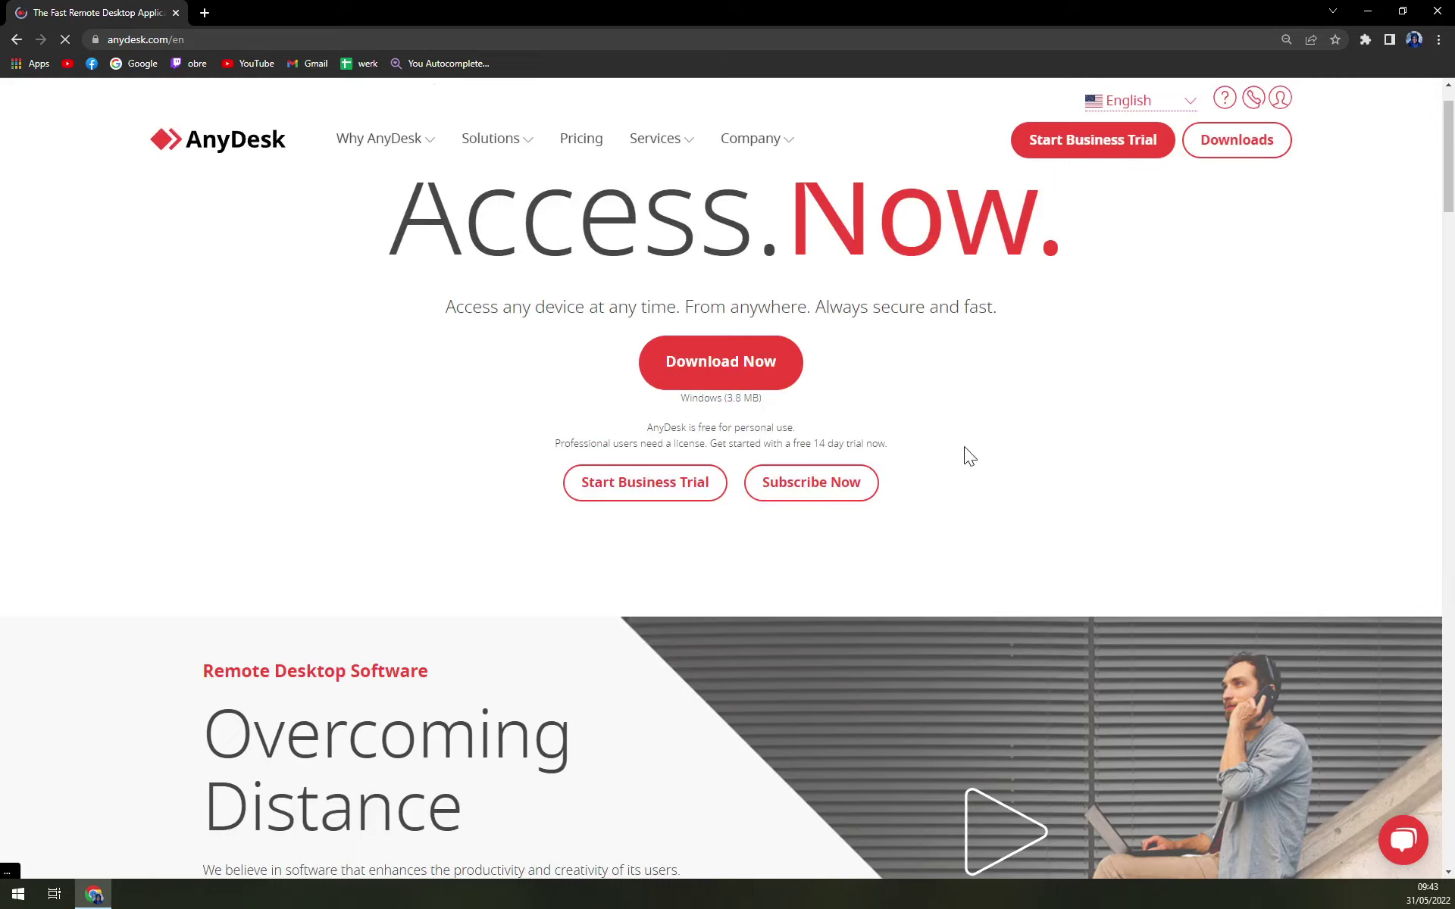
left_click_drag(647, 428, 804, 431)
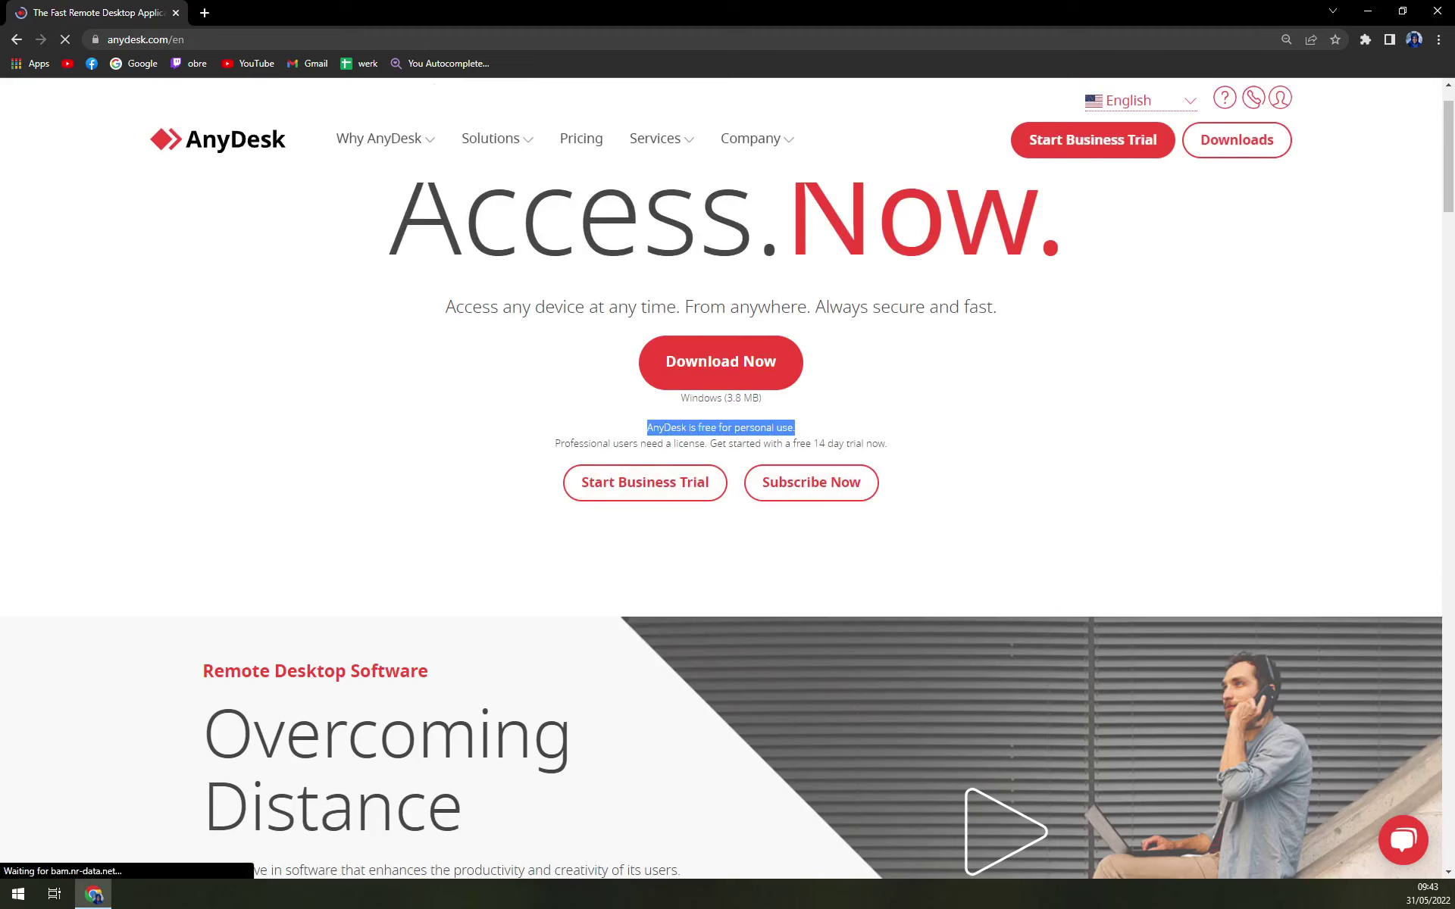
left_click(898, 422)
Download AnyDesk for Windows and keep the AnyDesk.exe file.
left_click(735, 379)
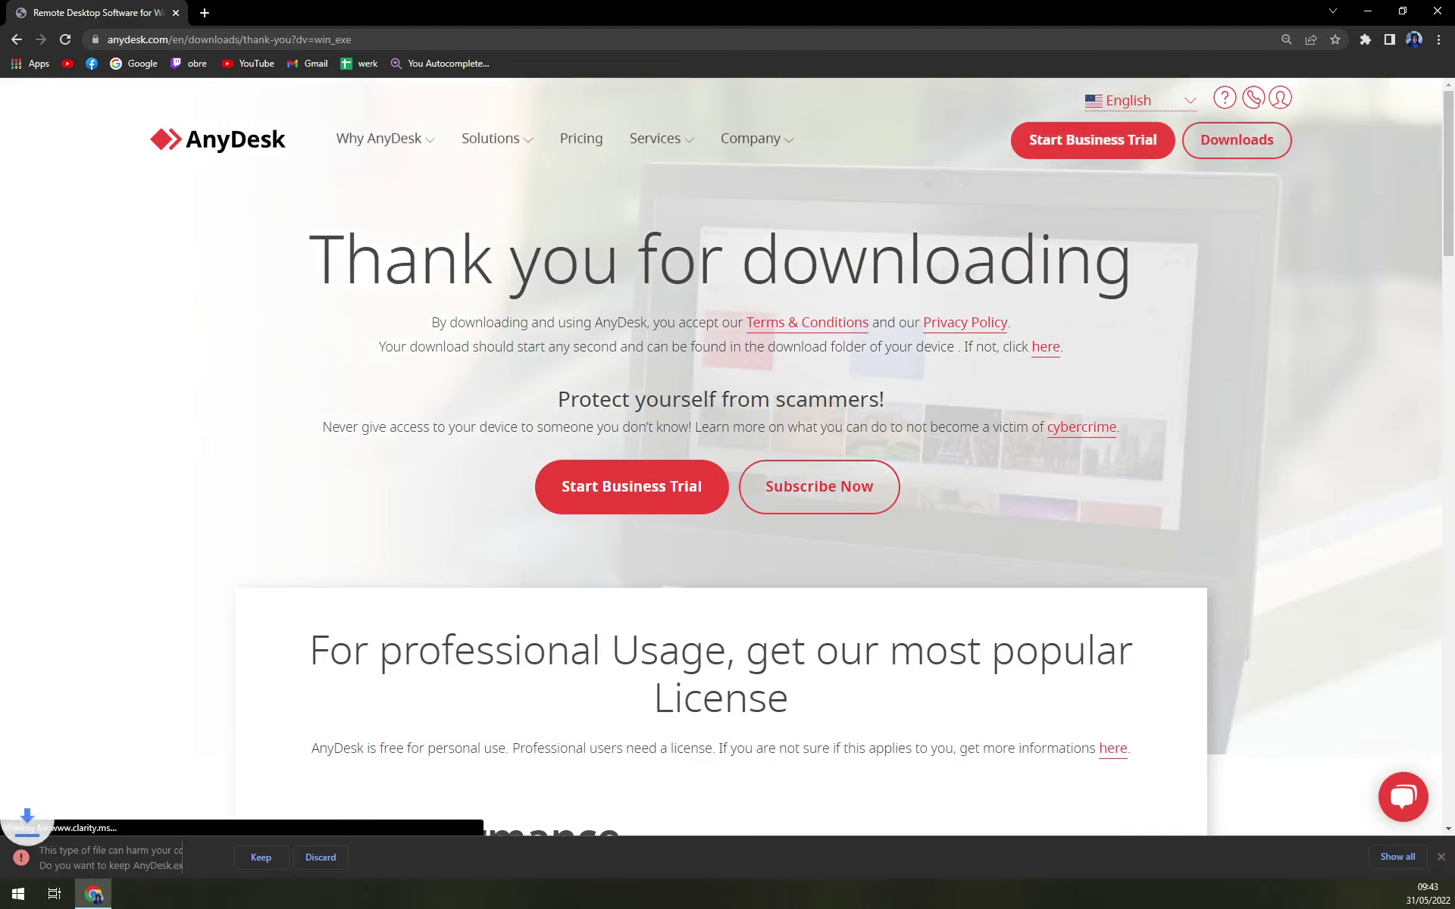
scroll(704, 420, "down", 6)
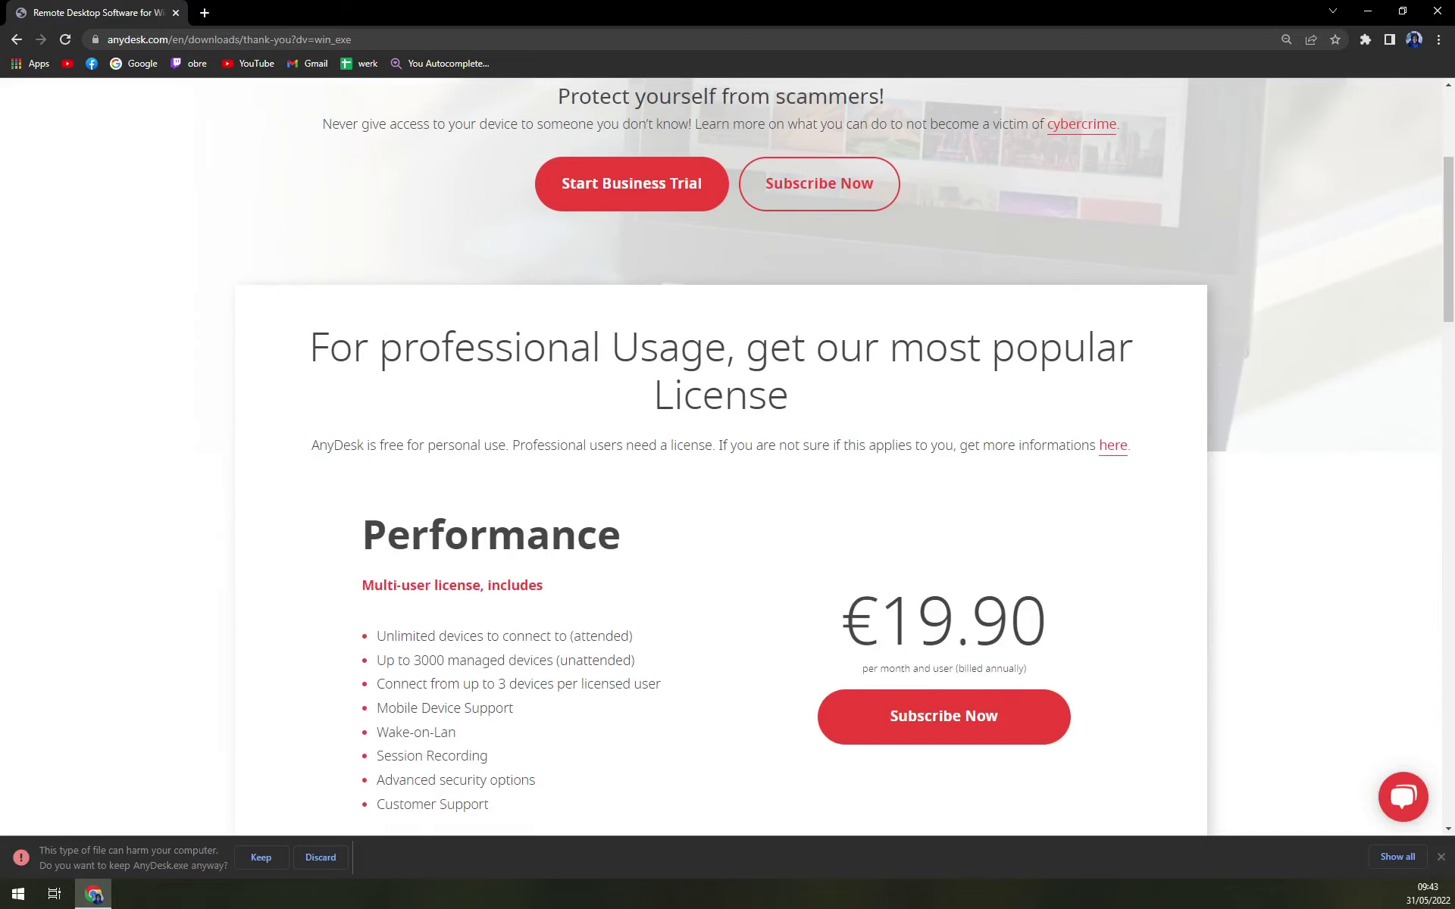
scroll(703, 421, "up", 1)
scroll(703, 420, "up", 5)
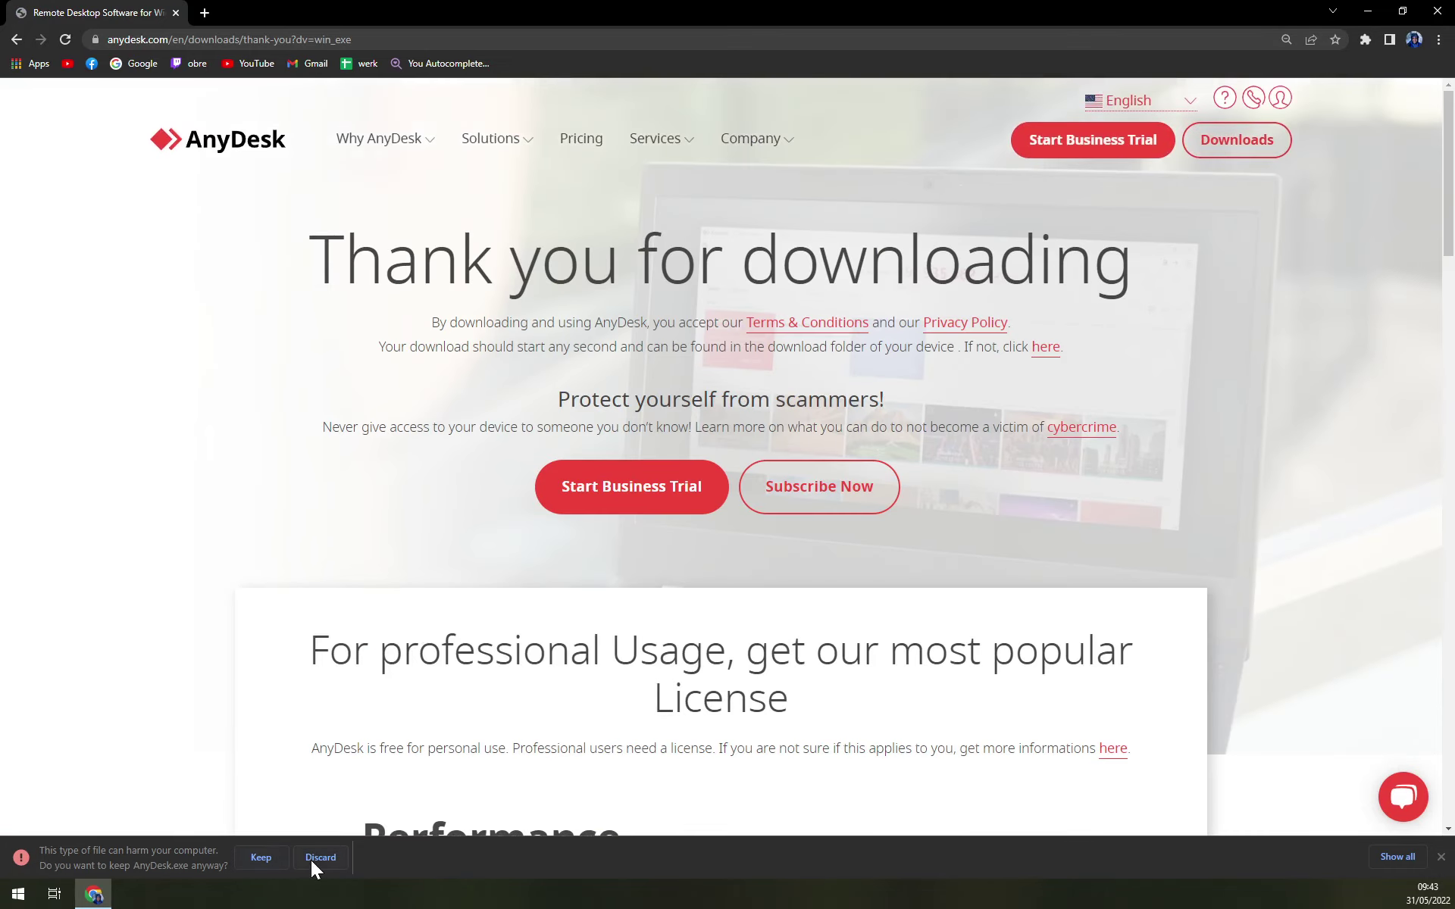
left_click(266, 859)
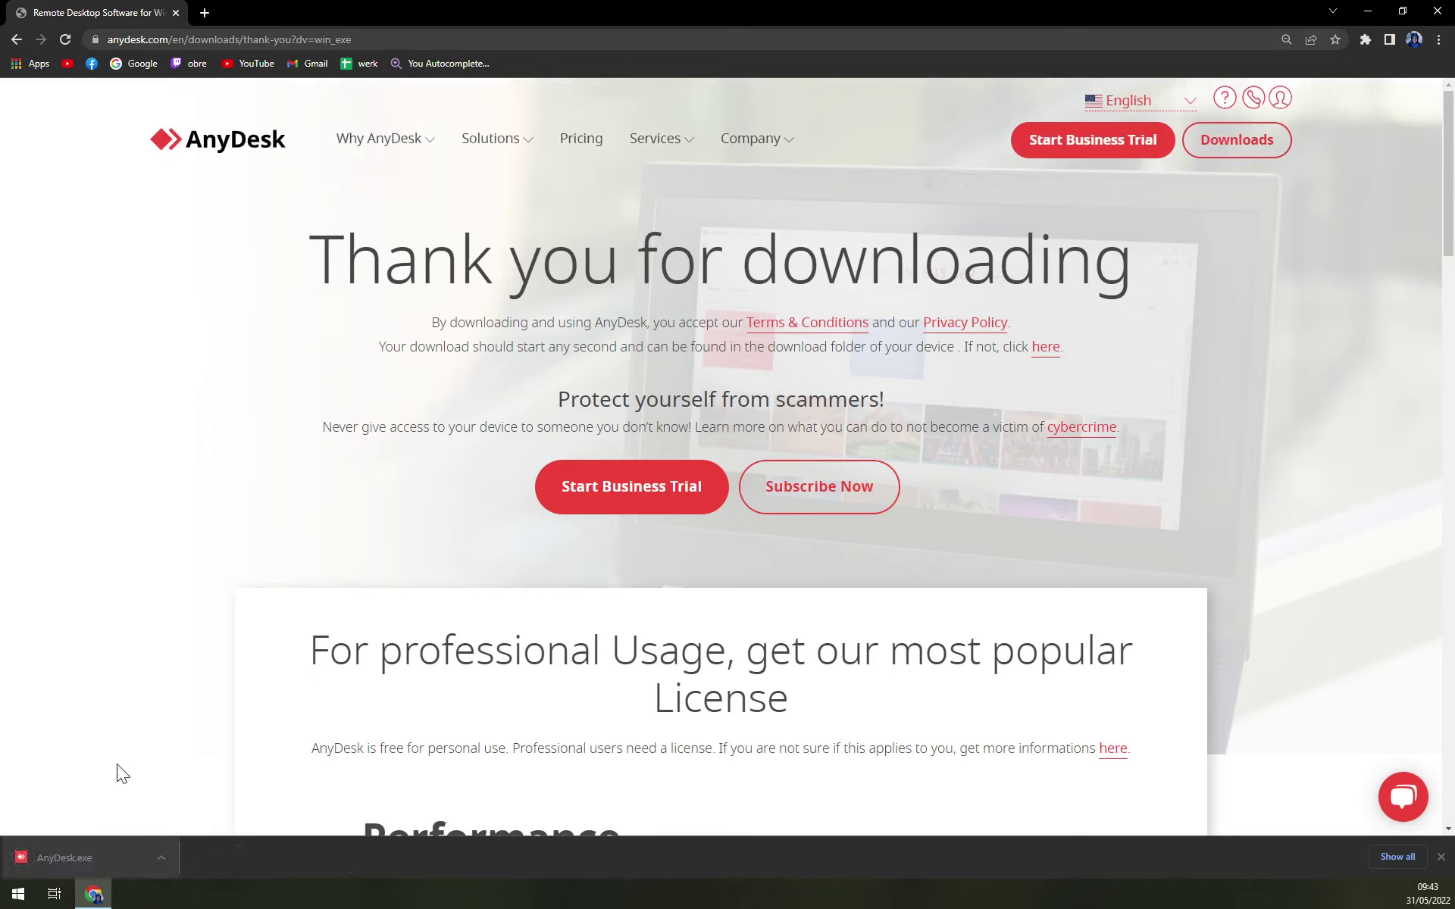
Run the downloaded AnyDesk.exe and move its window so that it fits fully on the screen.
left_click(90, 852)
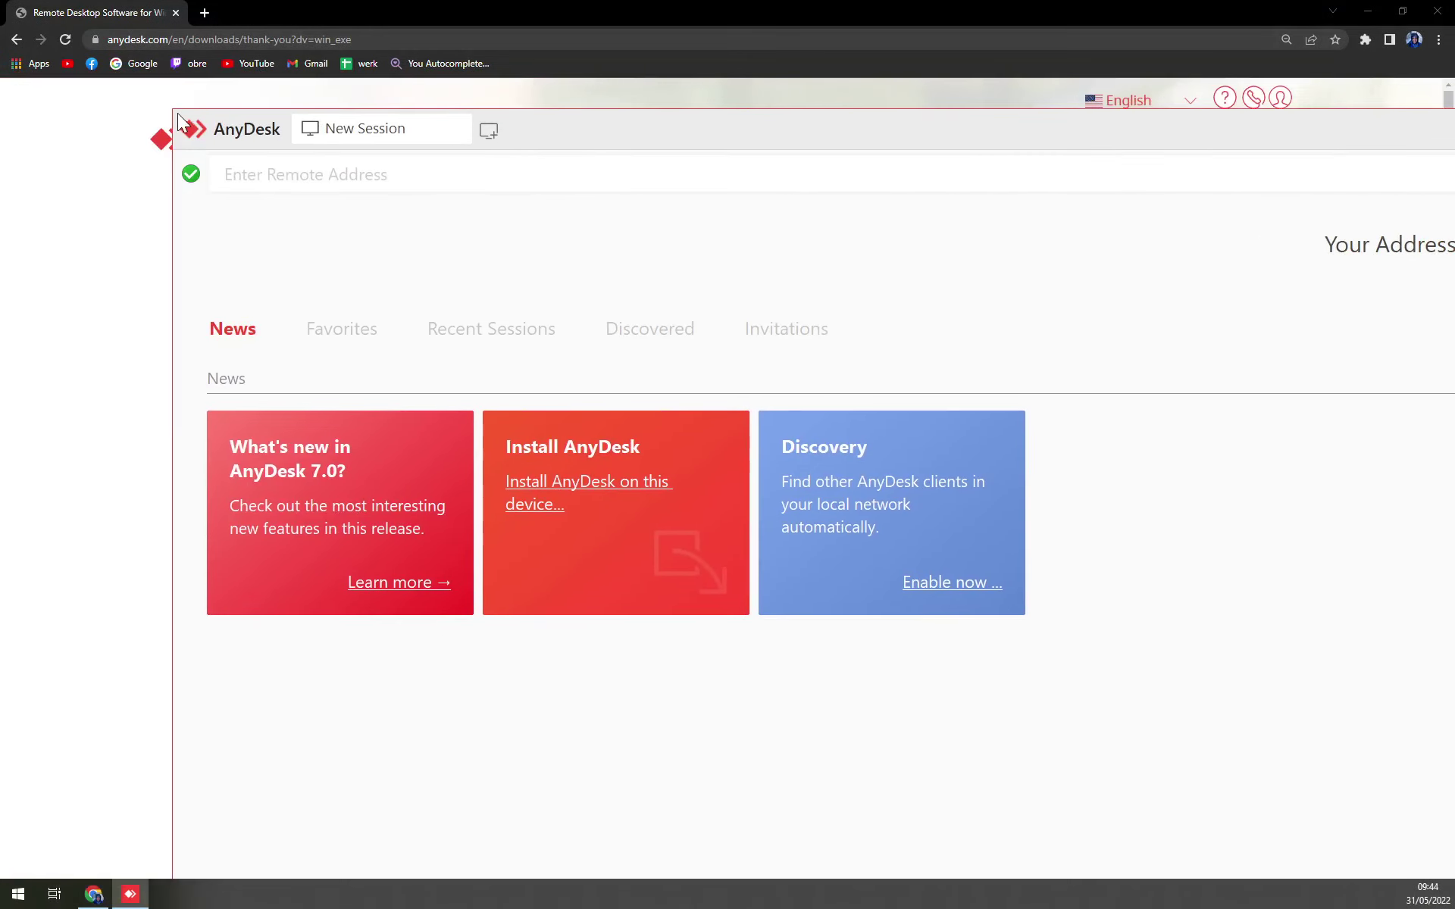
left_click_drag(588, 134, 429, 71)
left_click_drag(1074, 72, 322, 56)
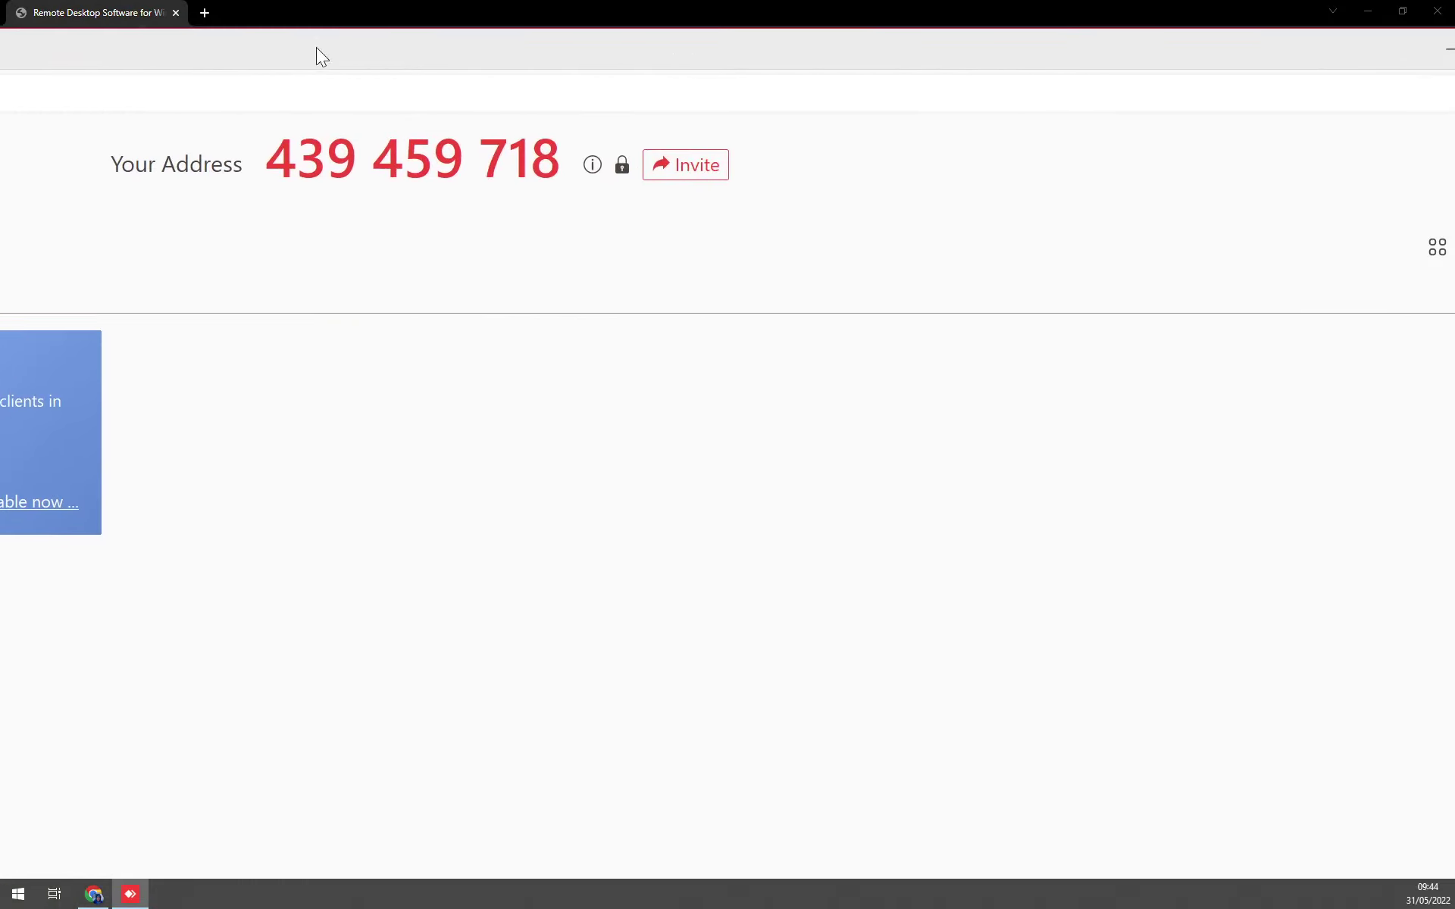
left_click_drag(421, 63, 203, 108)
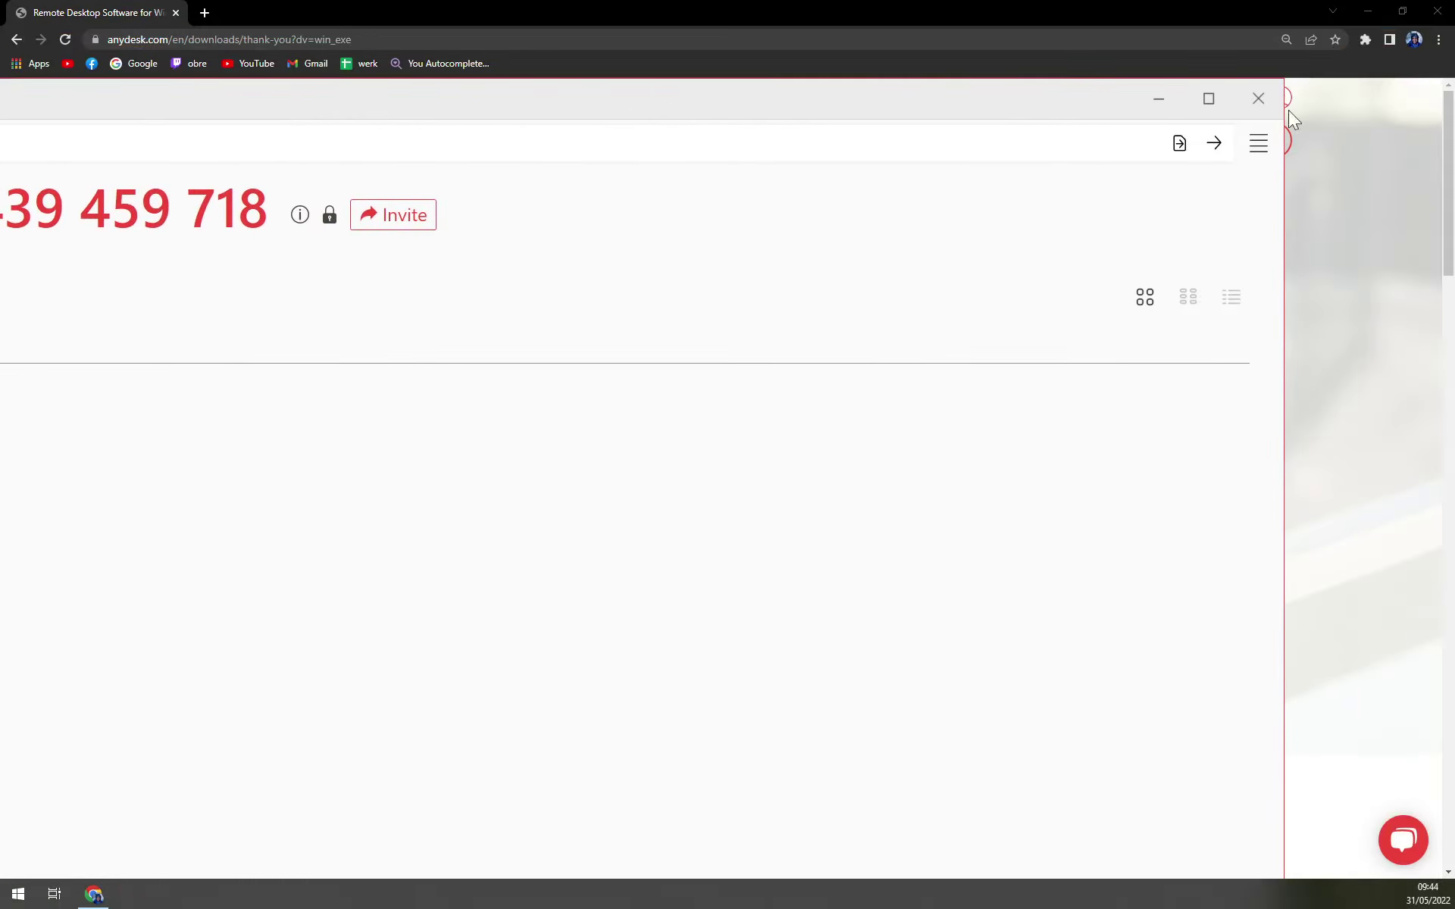
left_click_drag(1280, 79, 717, 189)
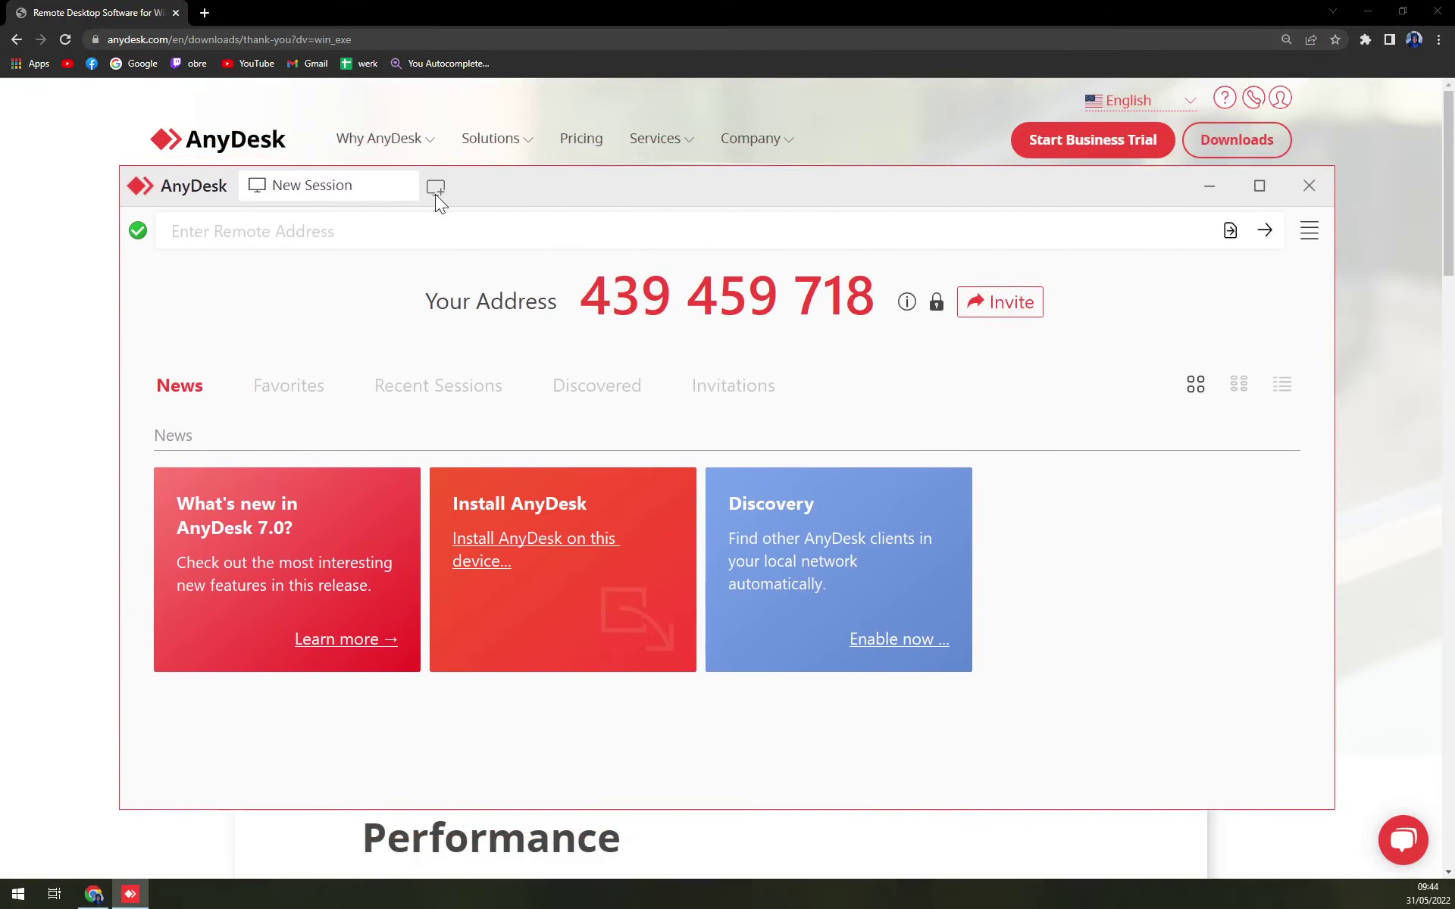
View the remote address suggestions and the session invitation dialog, closing both without connecting.
left_click(286, 238)
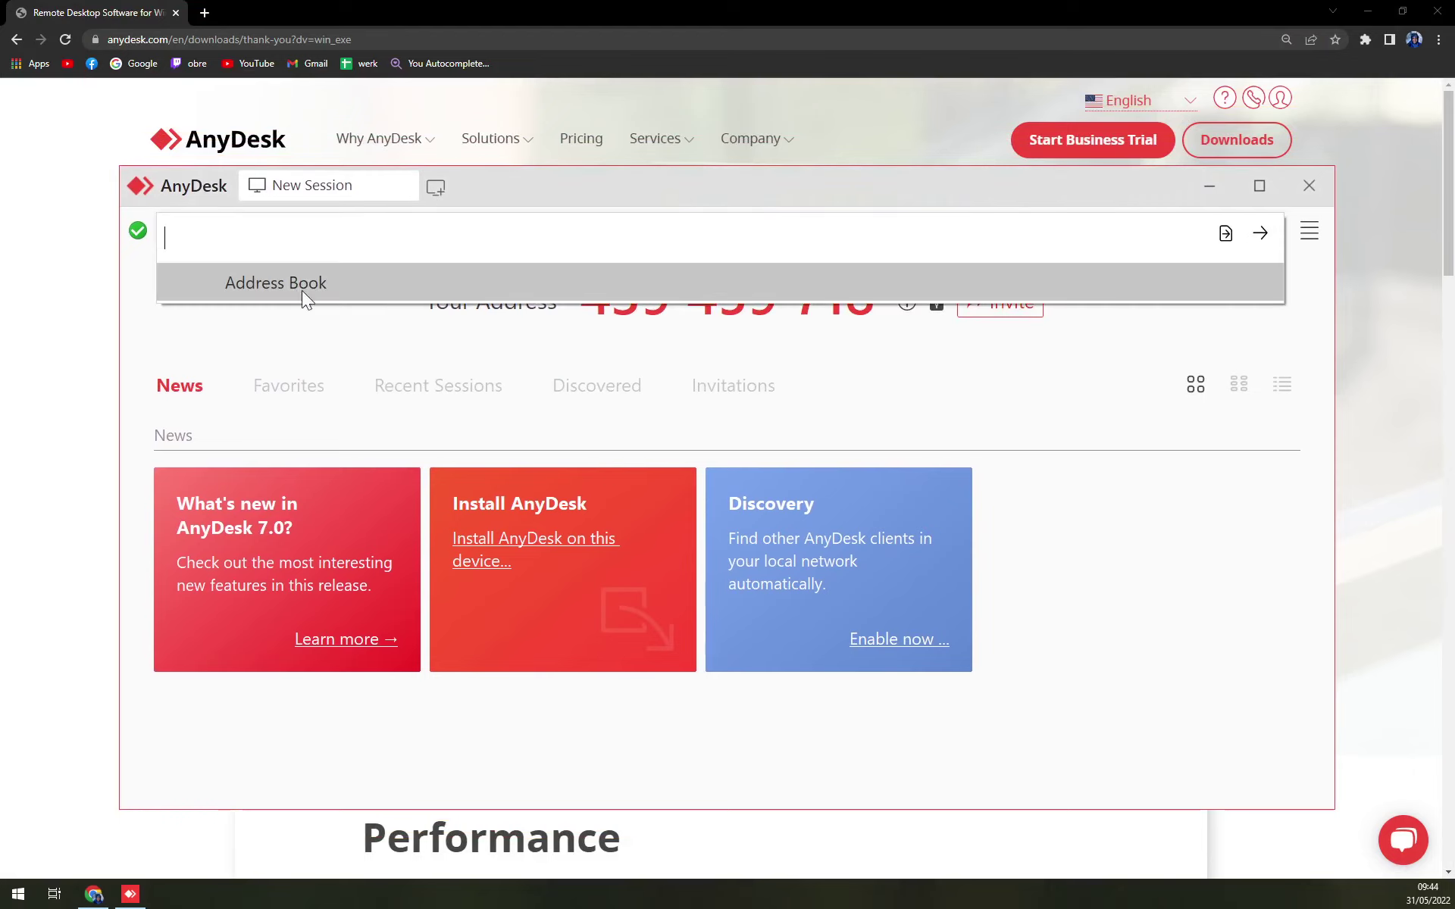
left_click(298, 321)
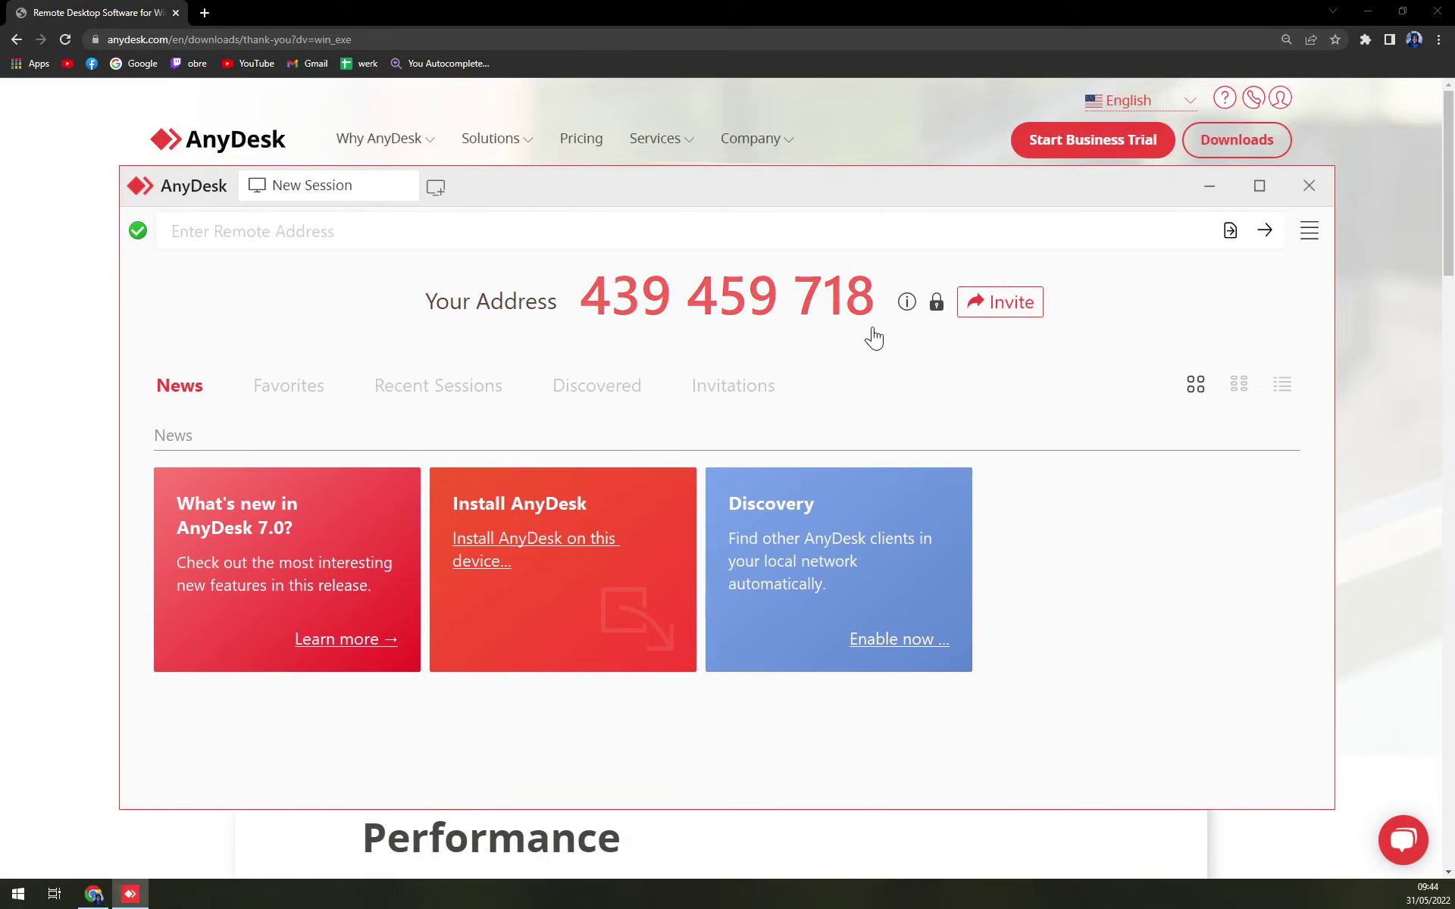
left_click(997, 302)
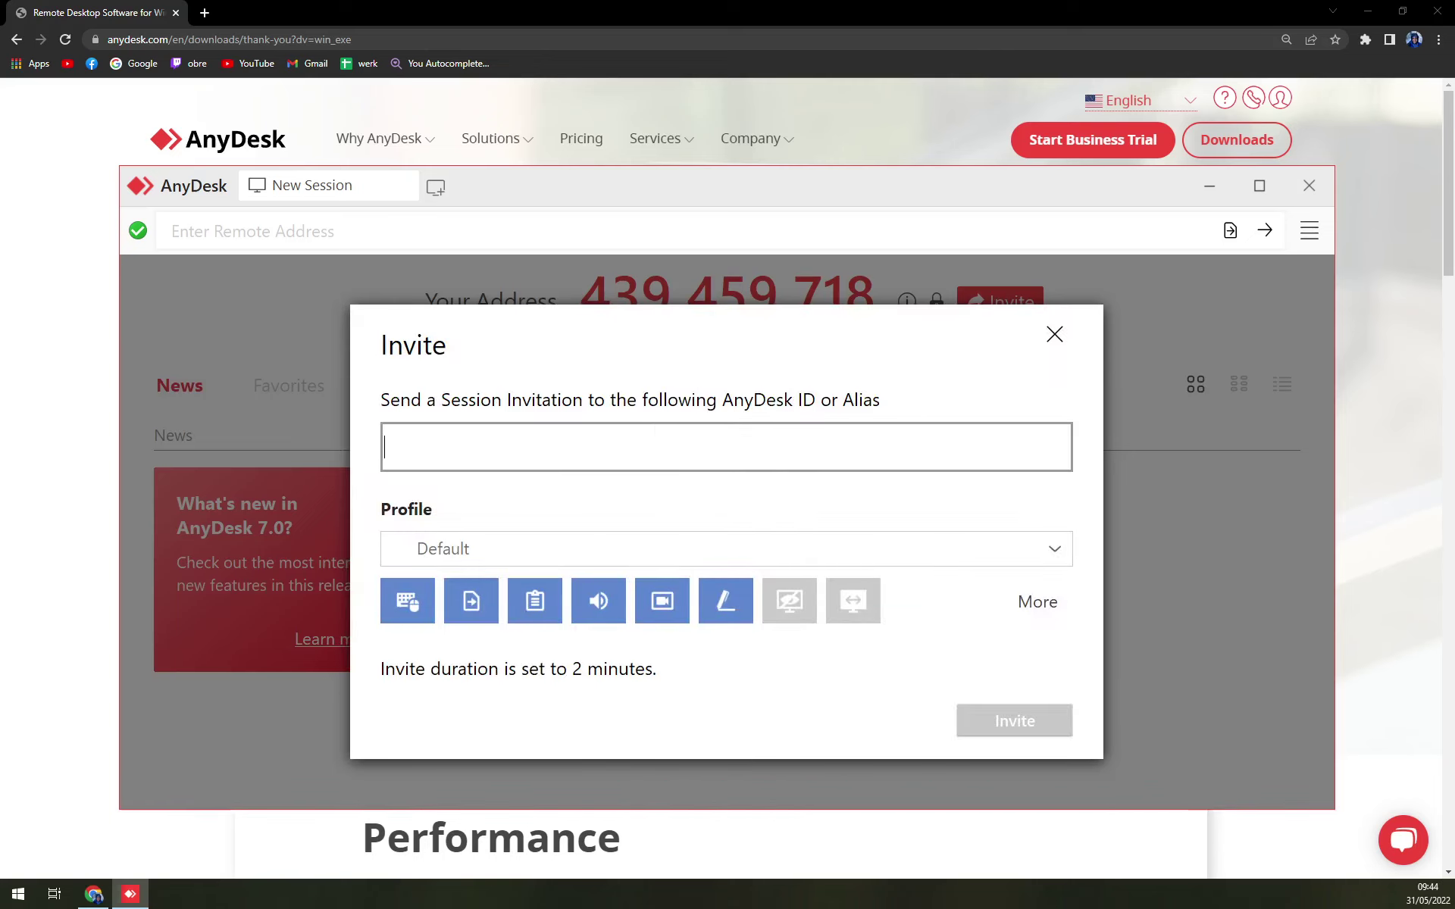
left_click(1055, 335)
Minimize the browser and reposition the AnyDesk window over the desktop.
left_click(1373, 11)
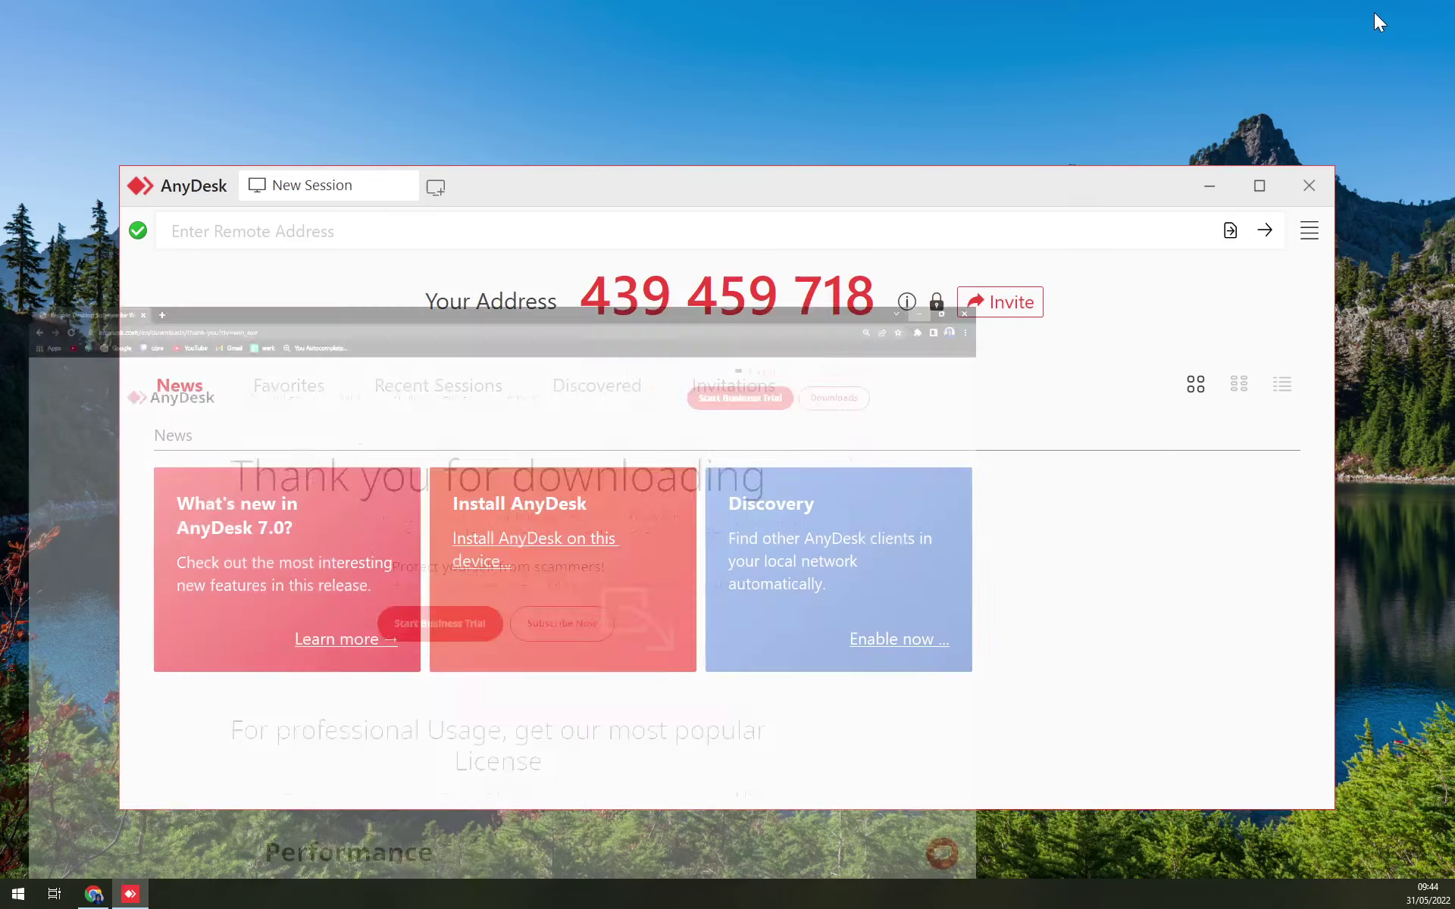
left_click_drag(581, 188, 575, 142)
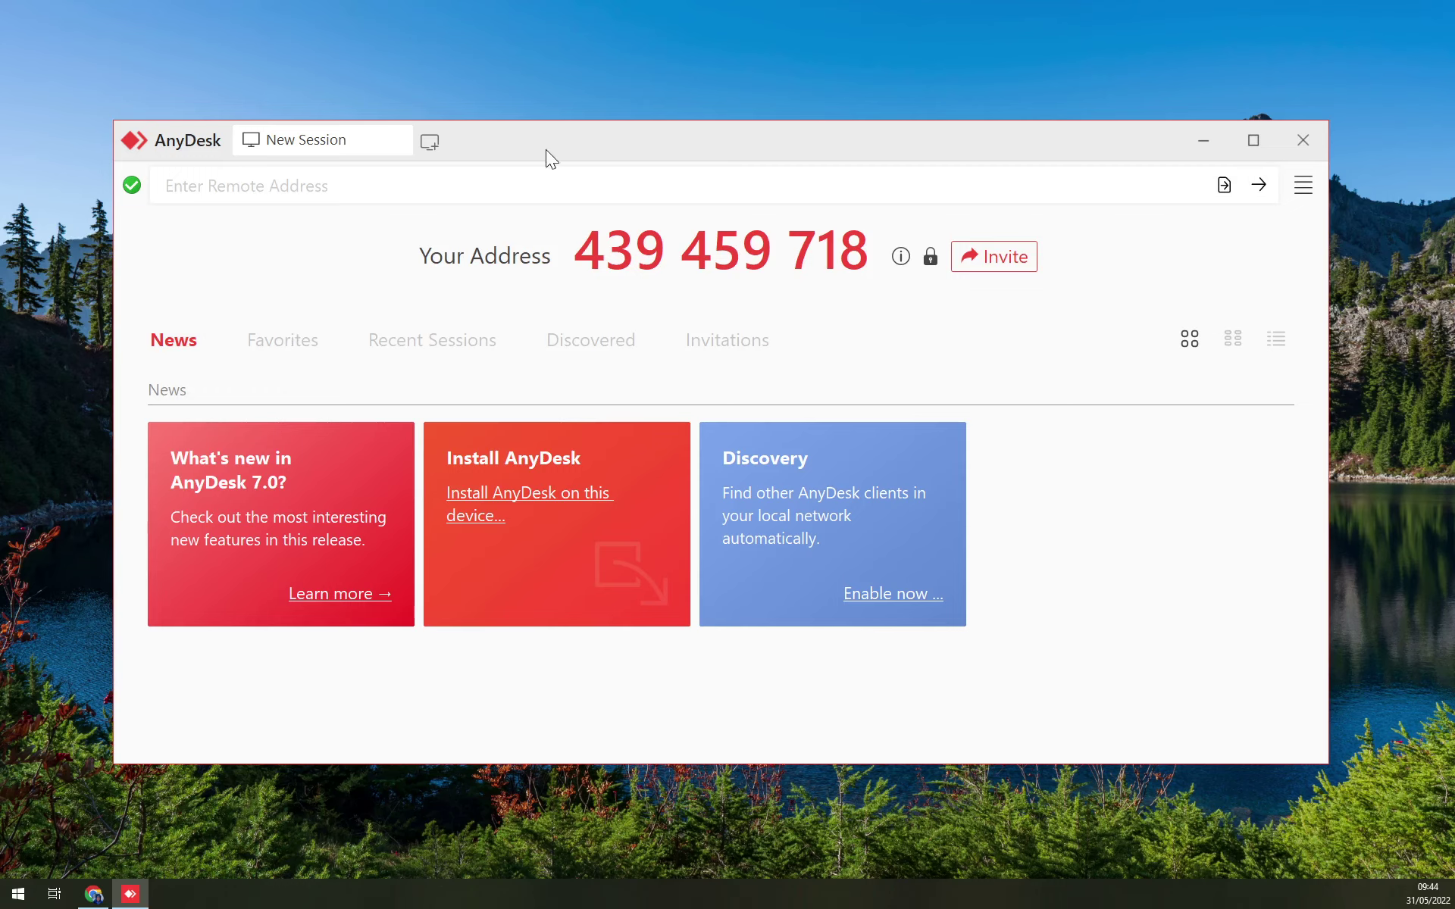
left_click_drag(546, 150, 550, 155)
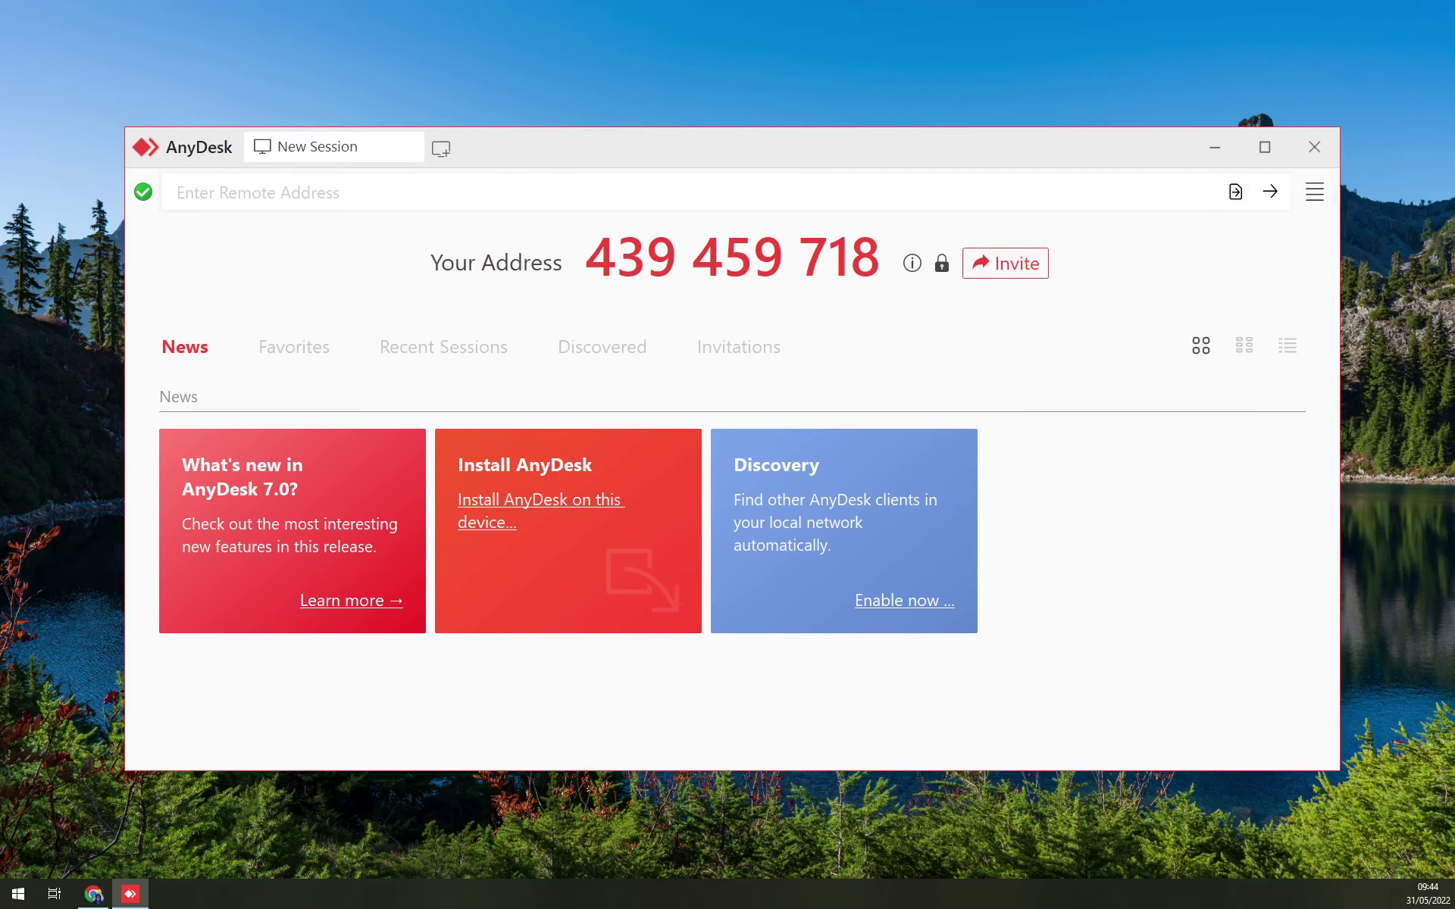
left_click(479, 184)
left_click(553, 134)
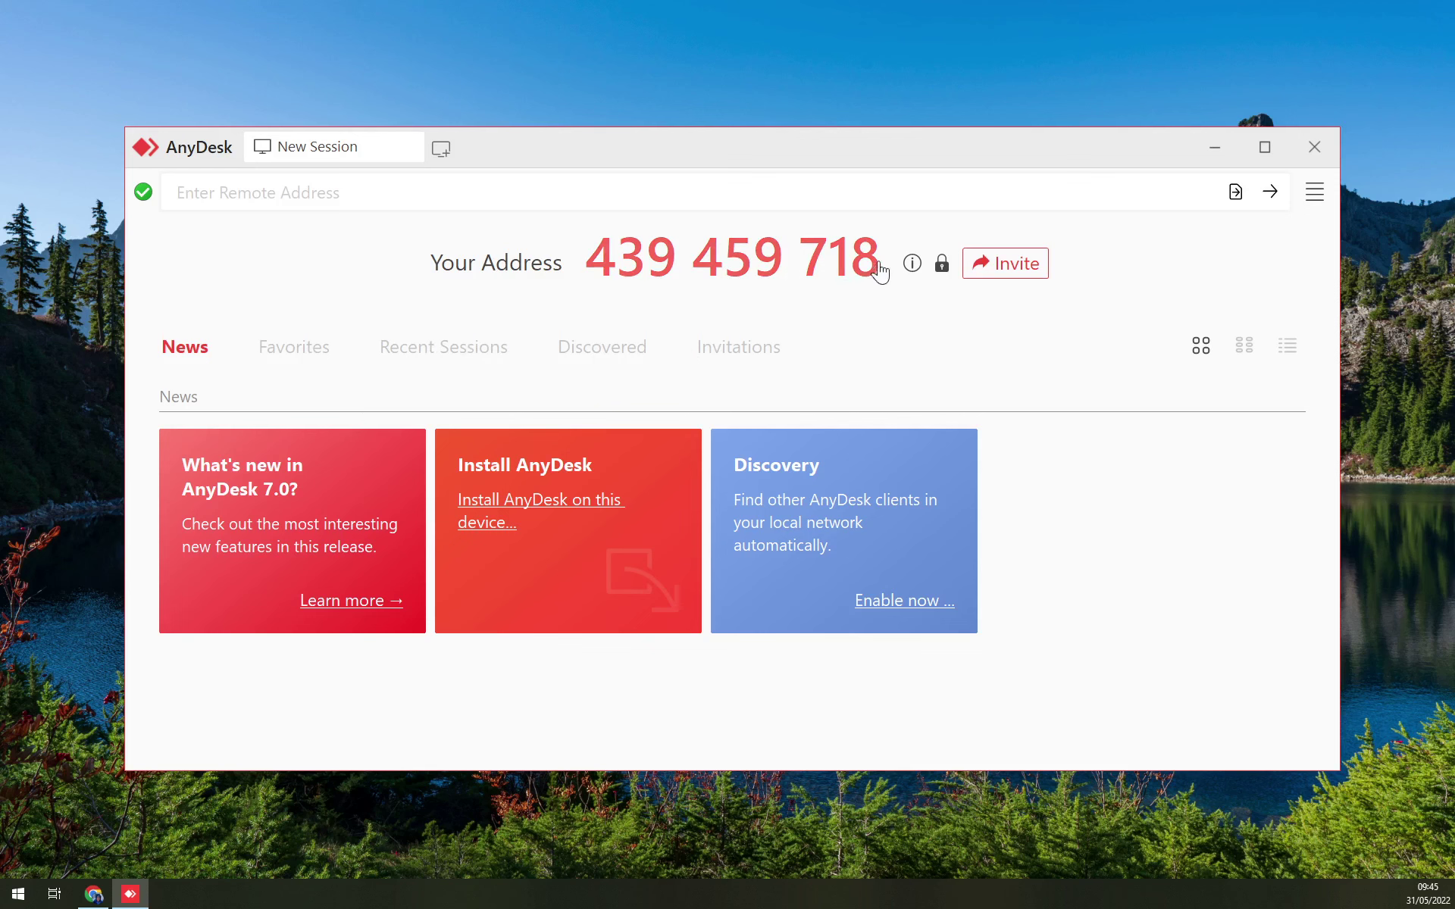
View the access password dialog, cancel it, and look at the User Interface settings before returning to the new session page.
left_click(942, 263)
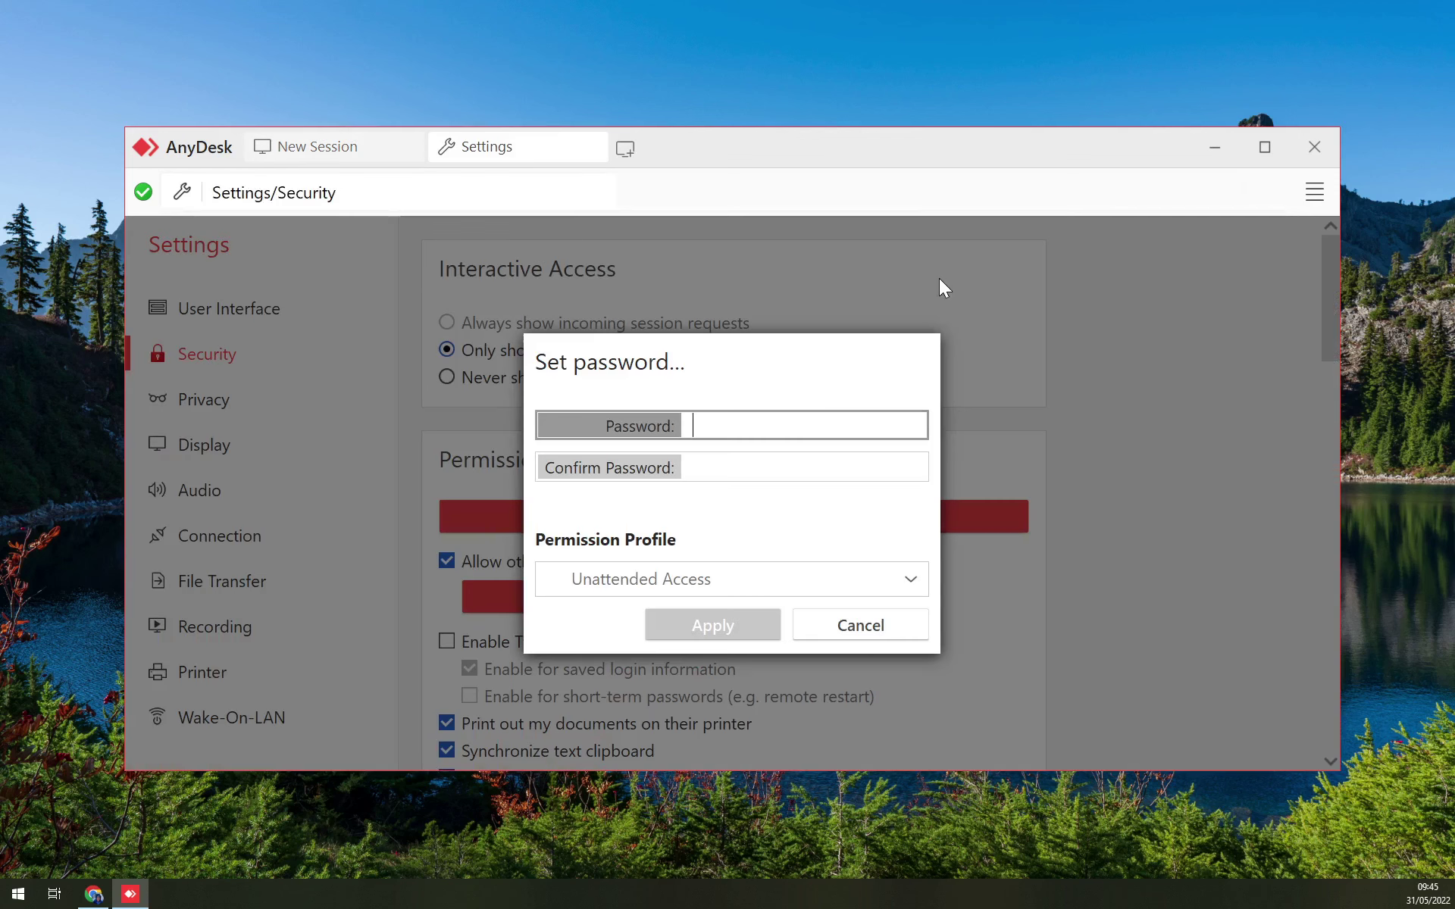
left_click(870, 619)
left_click(220, 318)
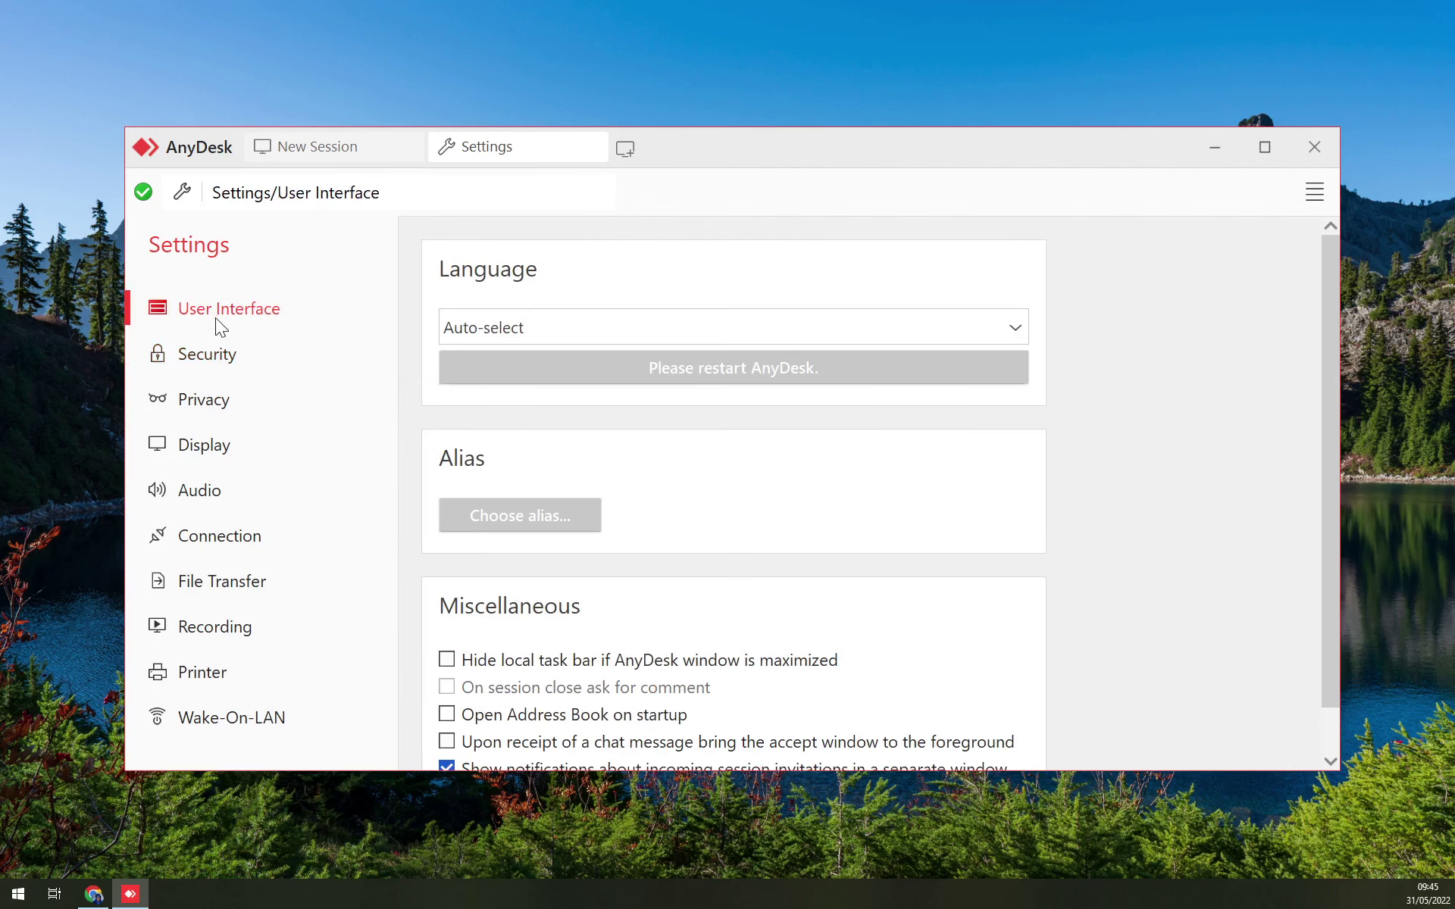
left_click(366, 136)
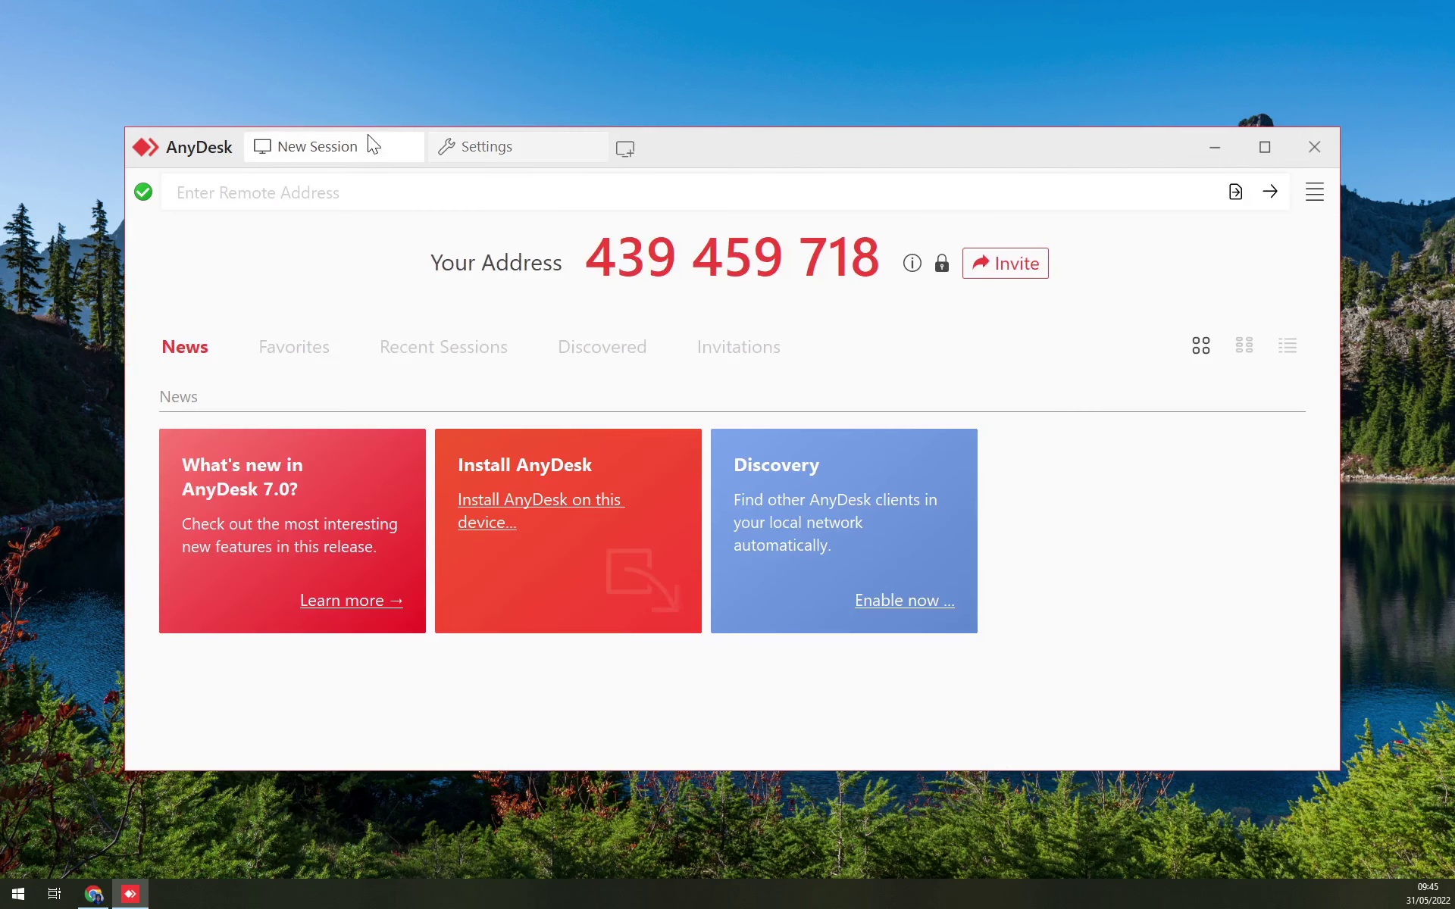
left_click(470, 144)
left_click(304, 146)
Examine the ID field, permission profile and permissions of a session invitation, closing it without sending.
left_click(1006, 282)
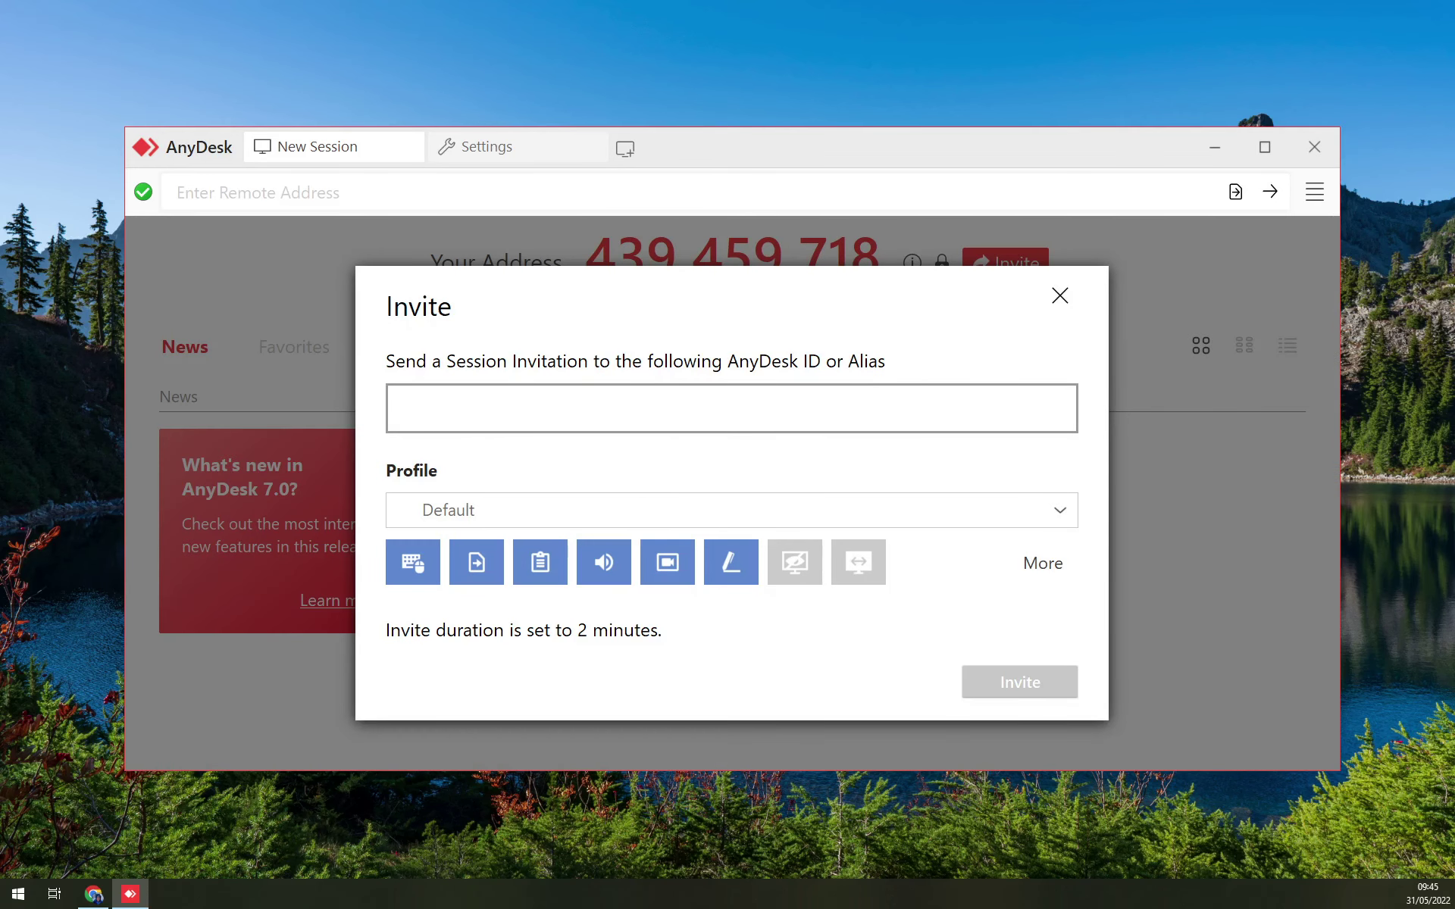
left_click(526, 504)
left_click(521, 519)
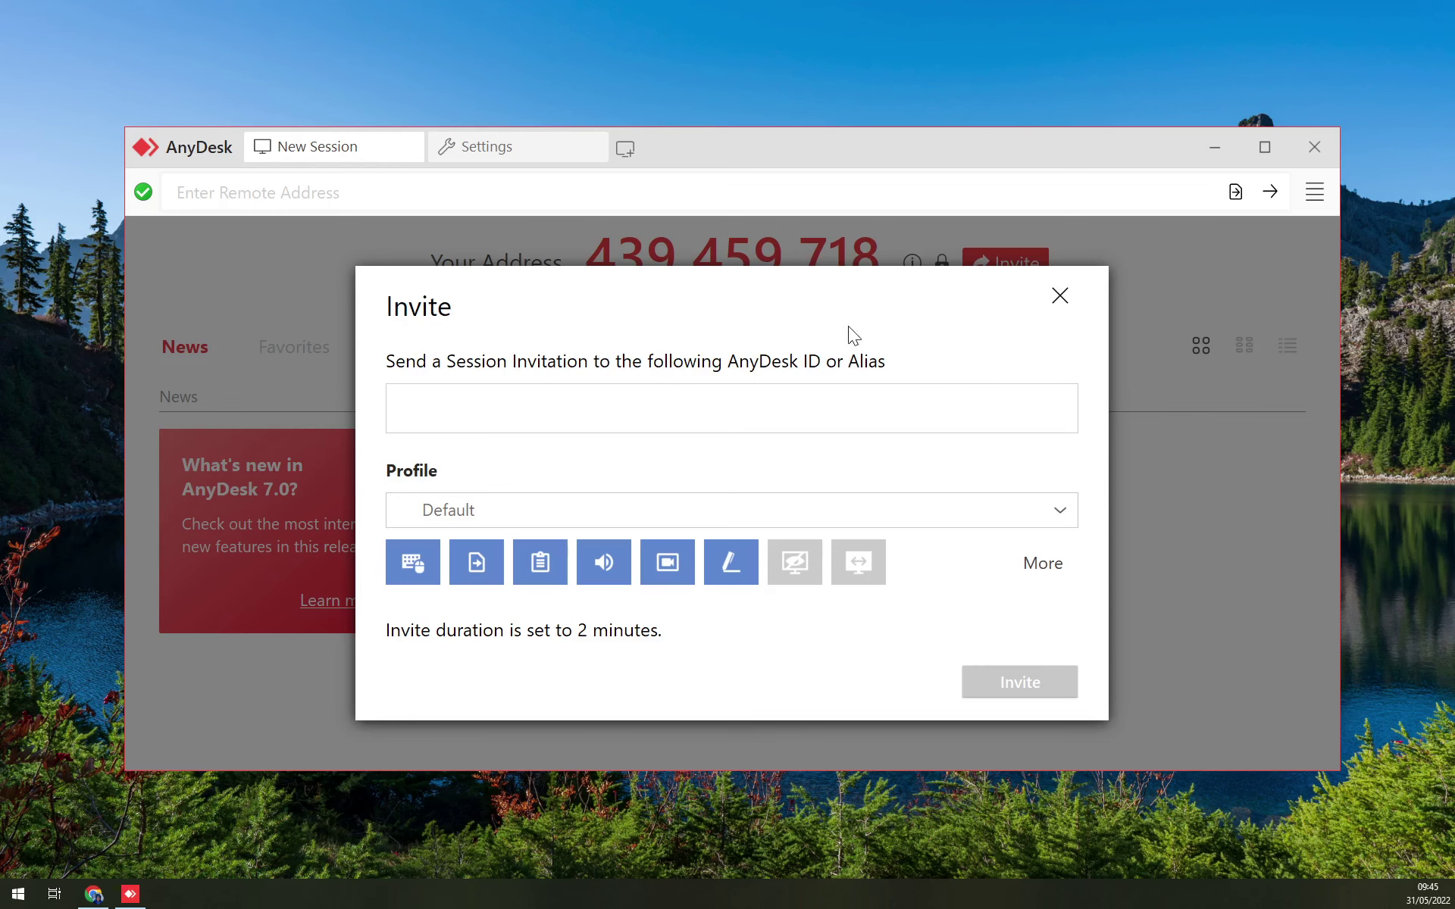
left_click(1061, 297)
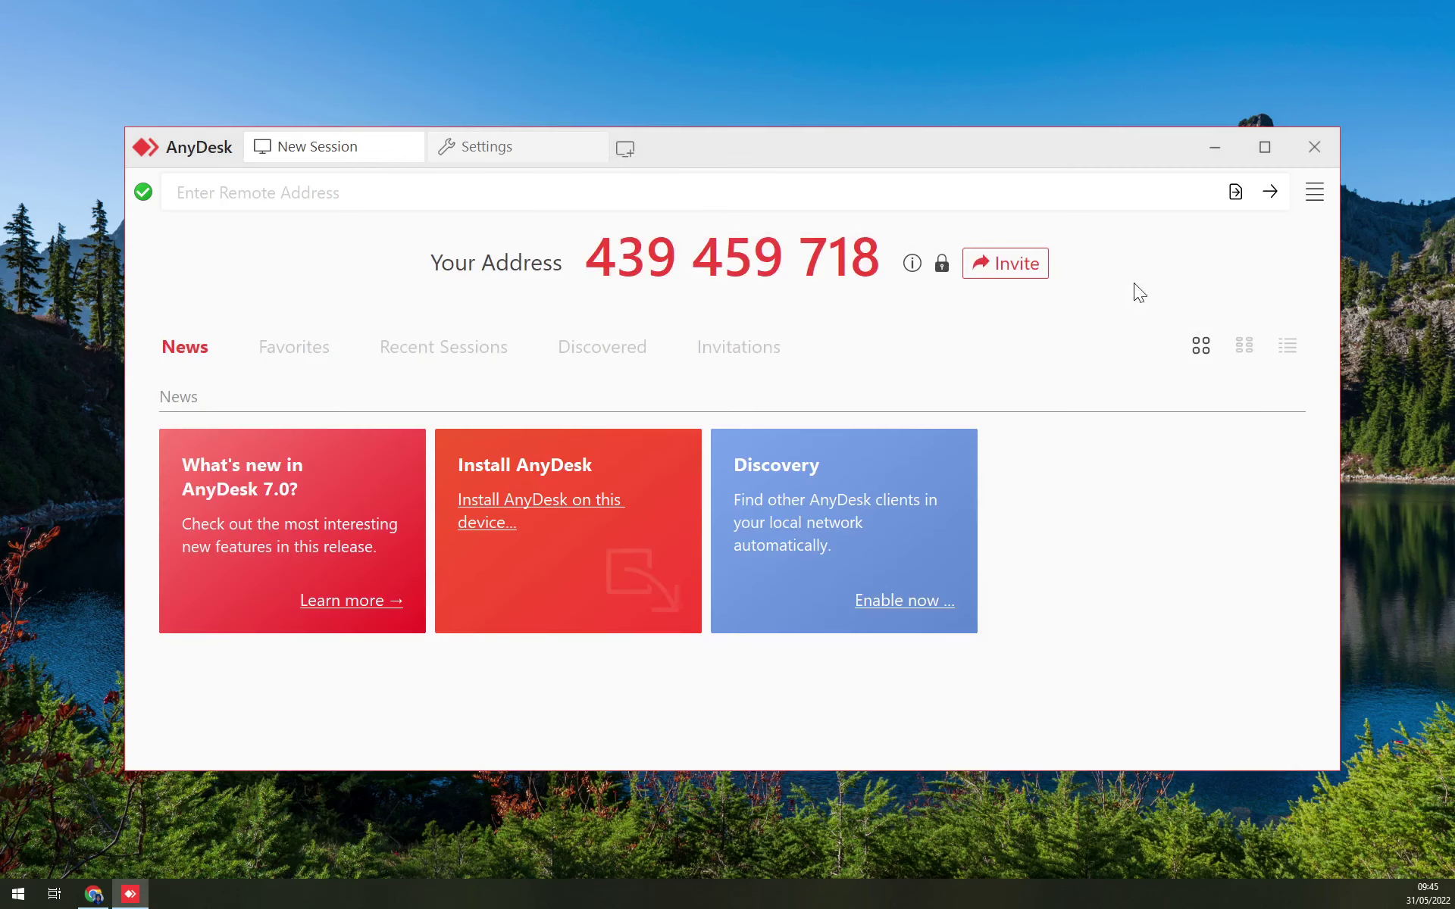
Look through the User Interface settings, including the language list, alias and miscellaneous options, without changing anything.
left_click(453, 146)
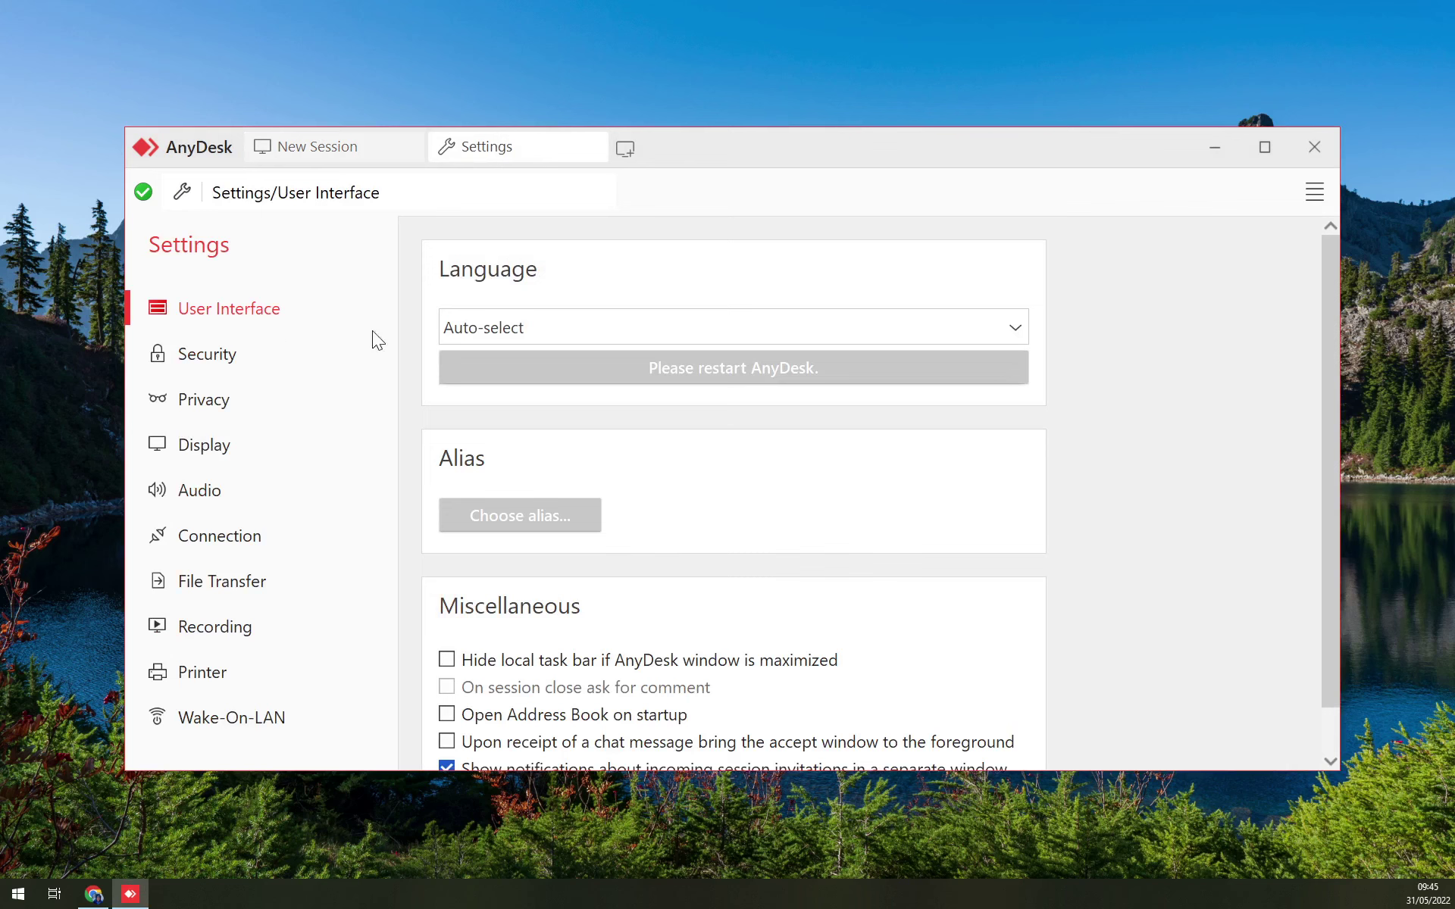
left_click(539, 328)
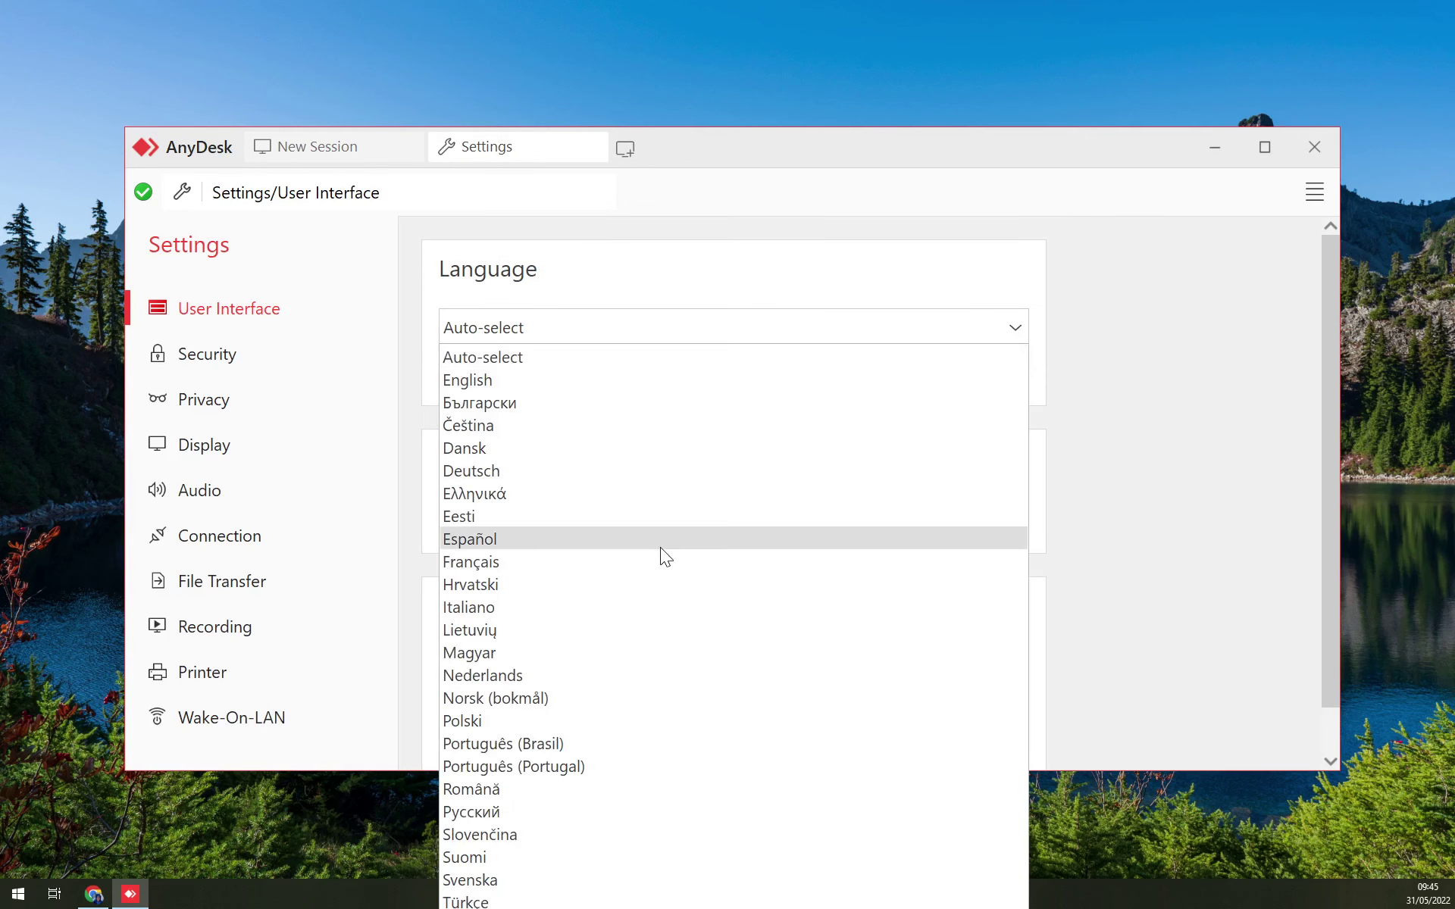
left_click(1162, 421)
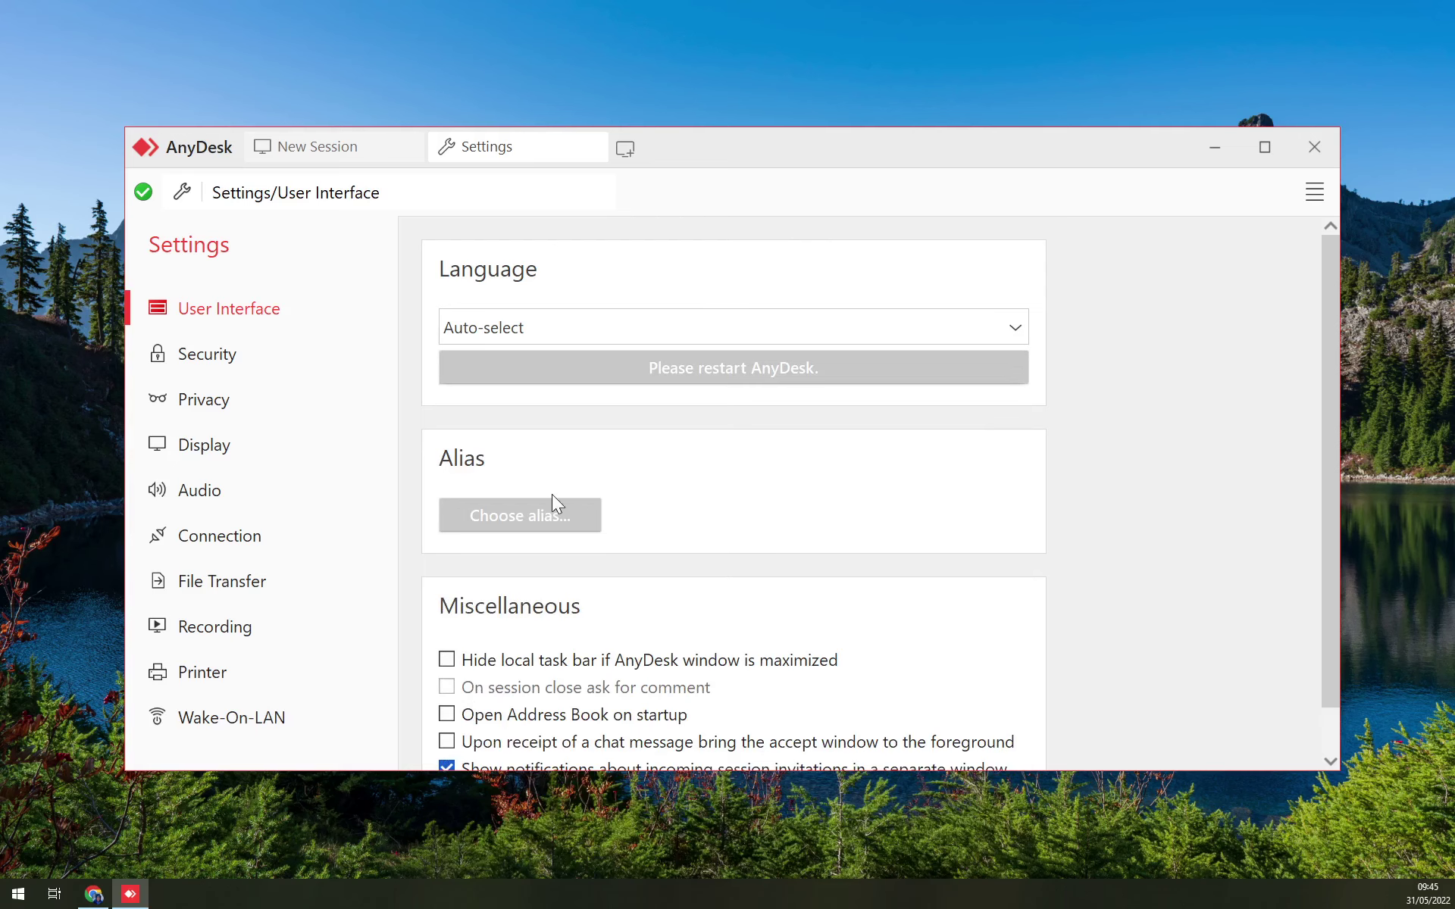
scroll(568, 531, "down", 1)
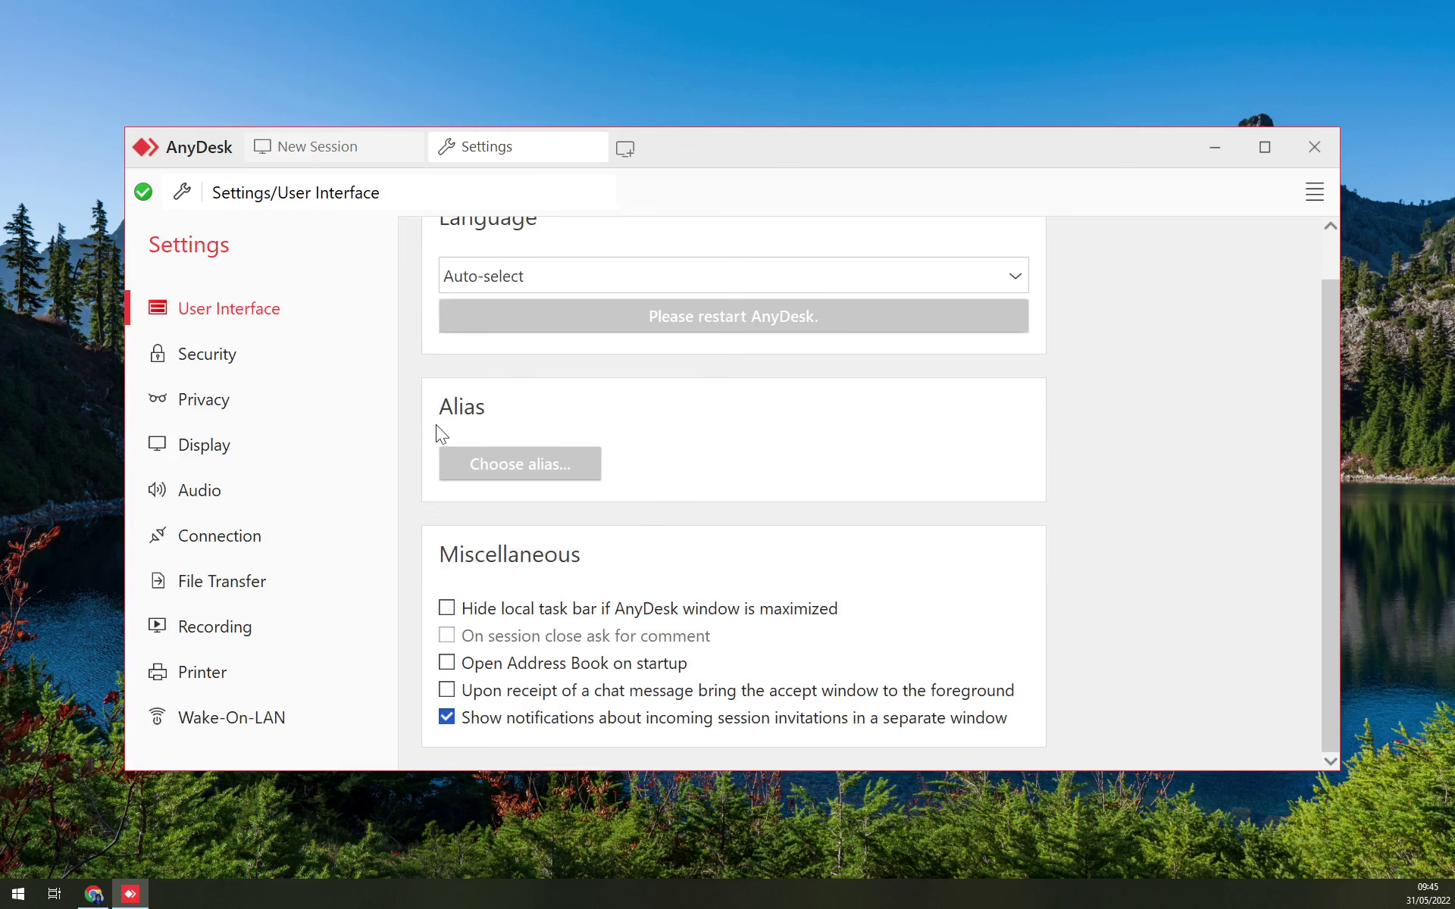
Examine the Security settings, covering interactive access, permissions and the permission profile options.
left_click(215, 361)
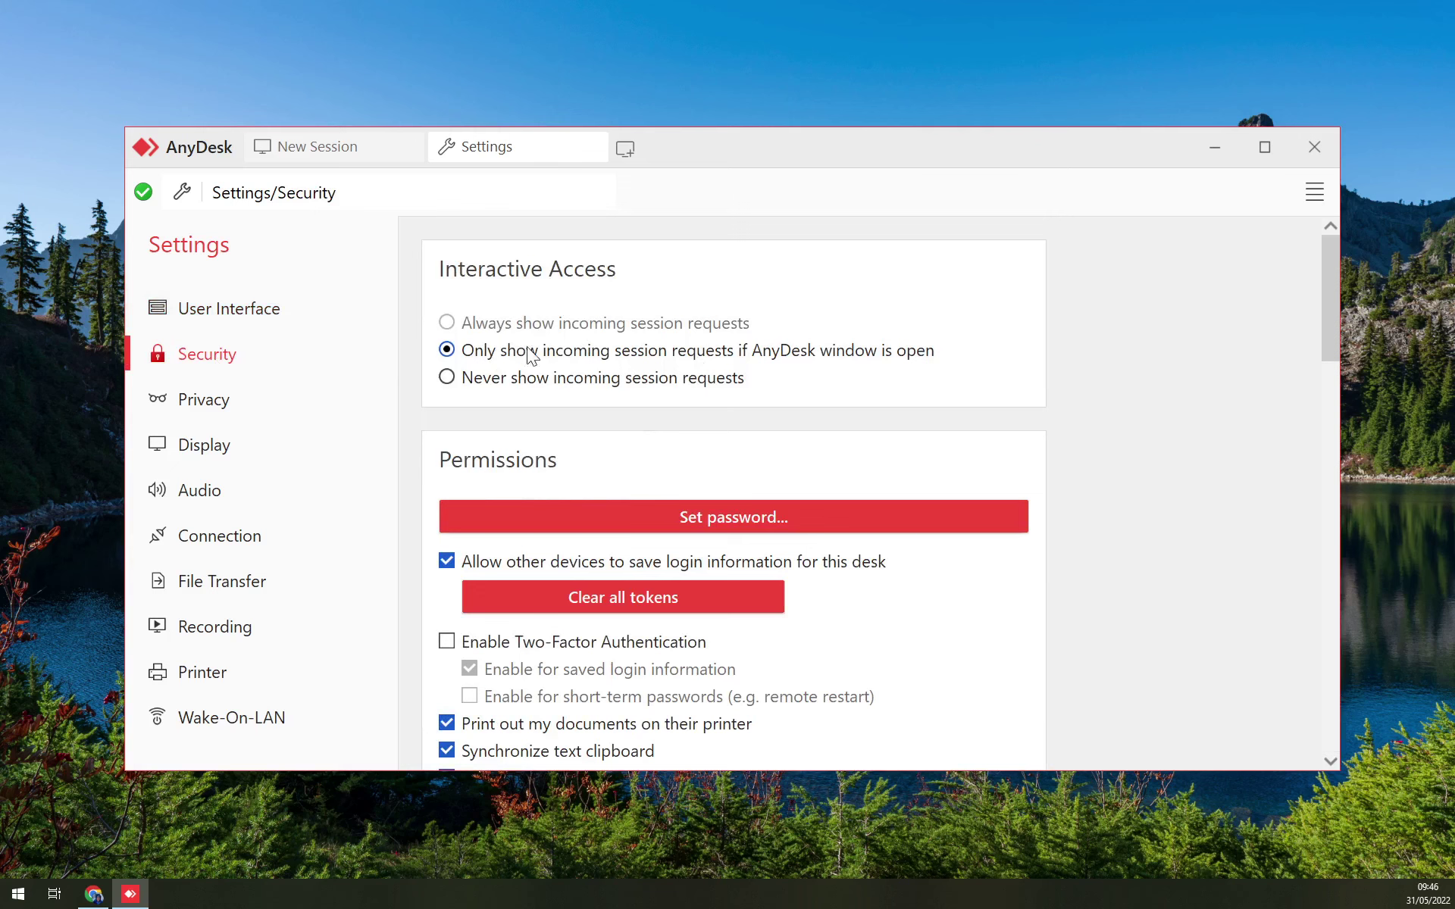
scroll(508, 469, "down", 5)
scroll(584, 413, "up", 5)
scroll(642, 436, "down", 10)
scroll(735, 411, "down", 2)
scroll(733, 411, "up", 6)
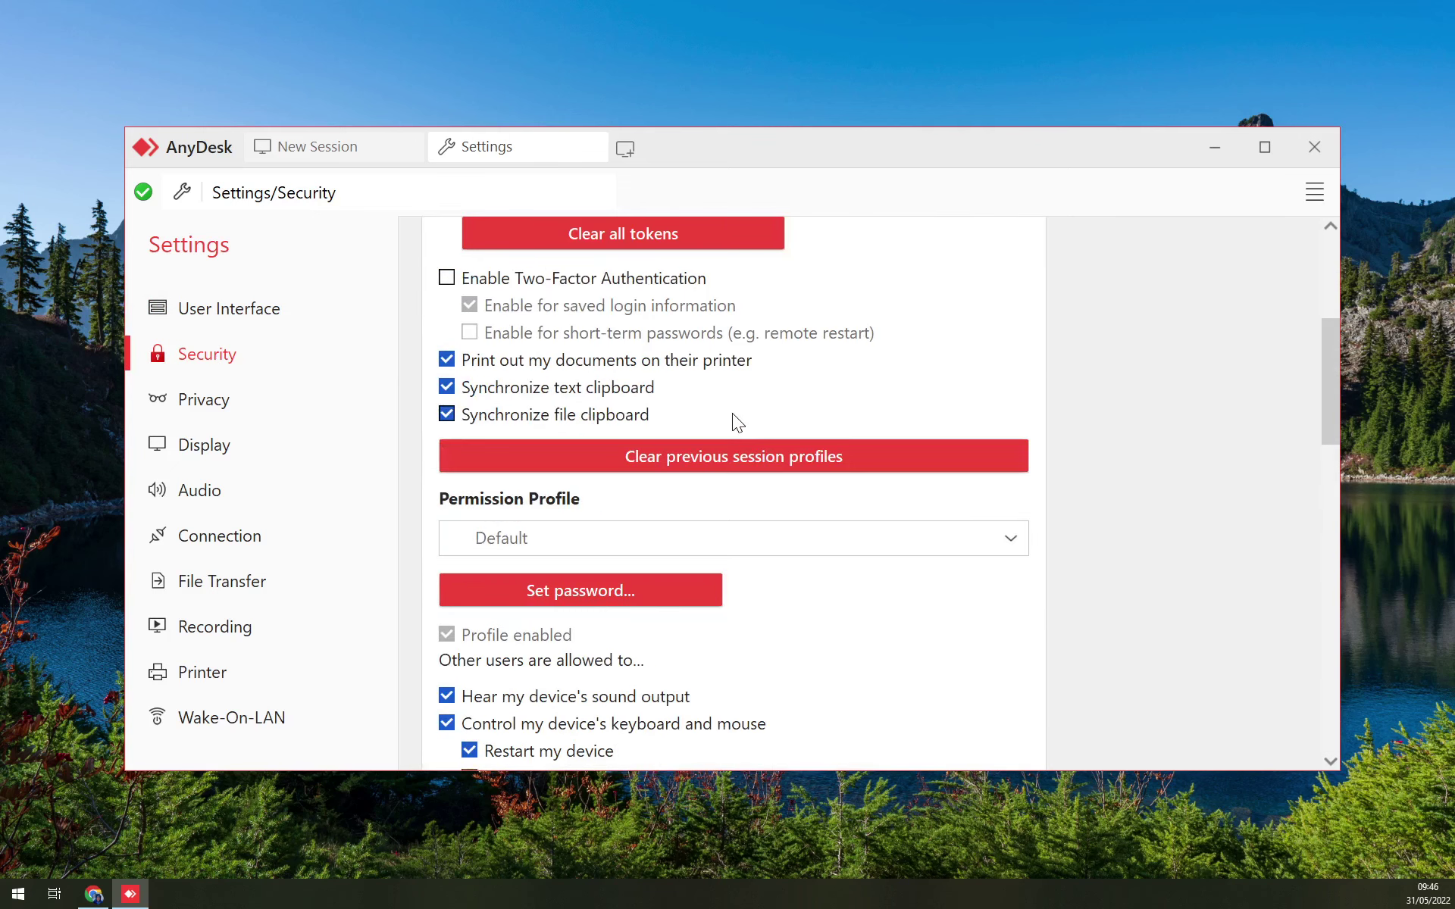
Examine the permission profile options in the Security settings and the username and user image options in the Privacy settings.
scroll(730, 417, "down", 4)
scroll(730, 417, "up", 2)
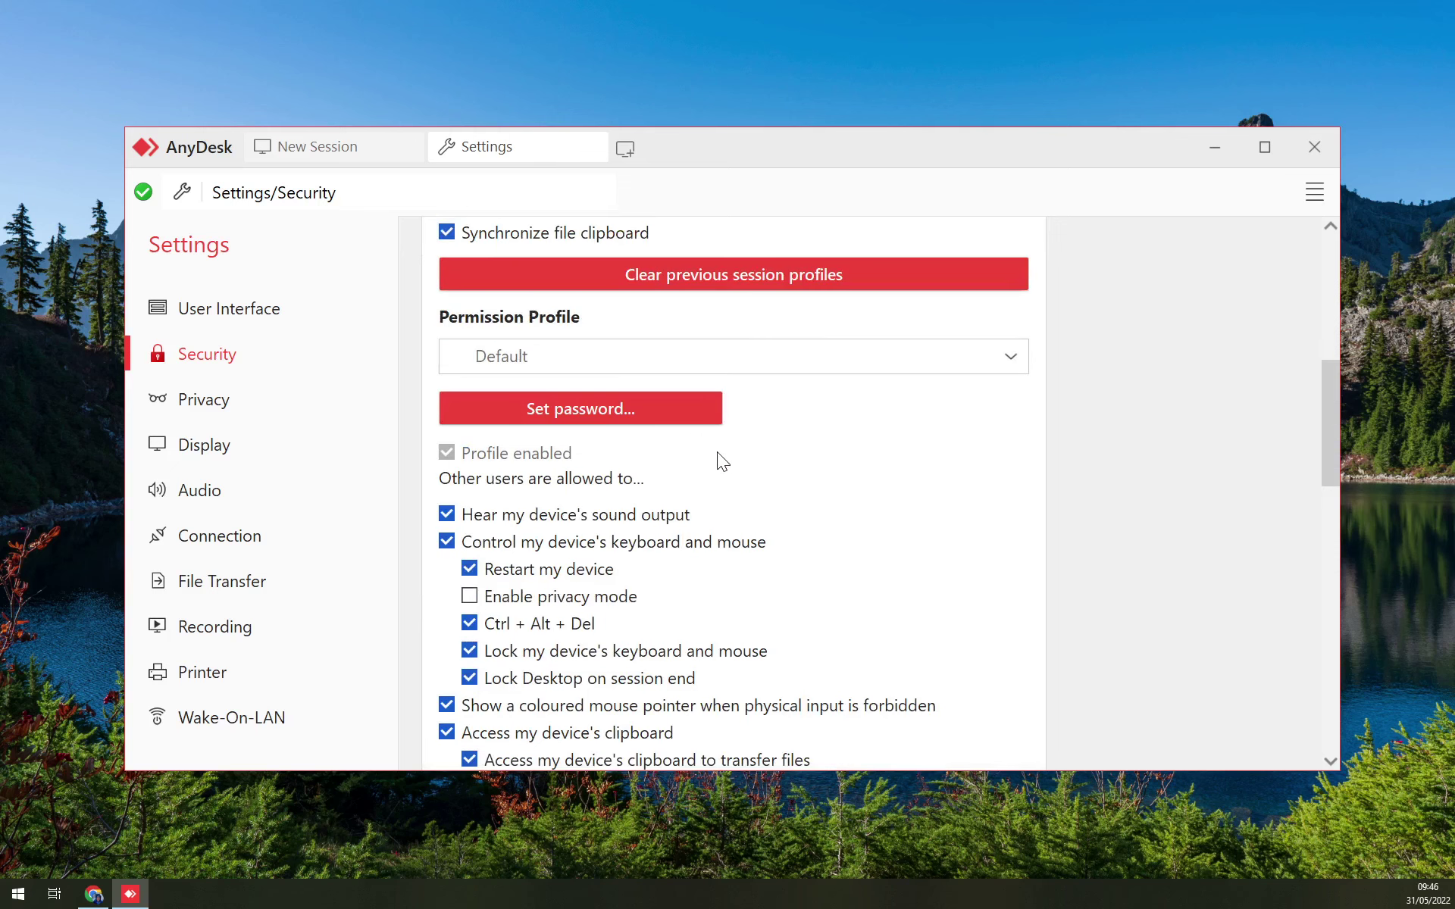
left_click(208, 409)
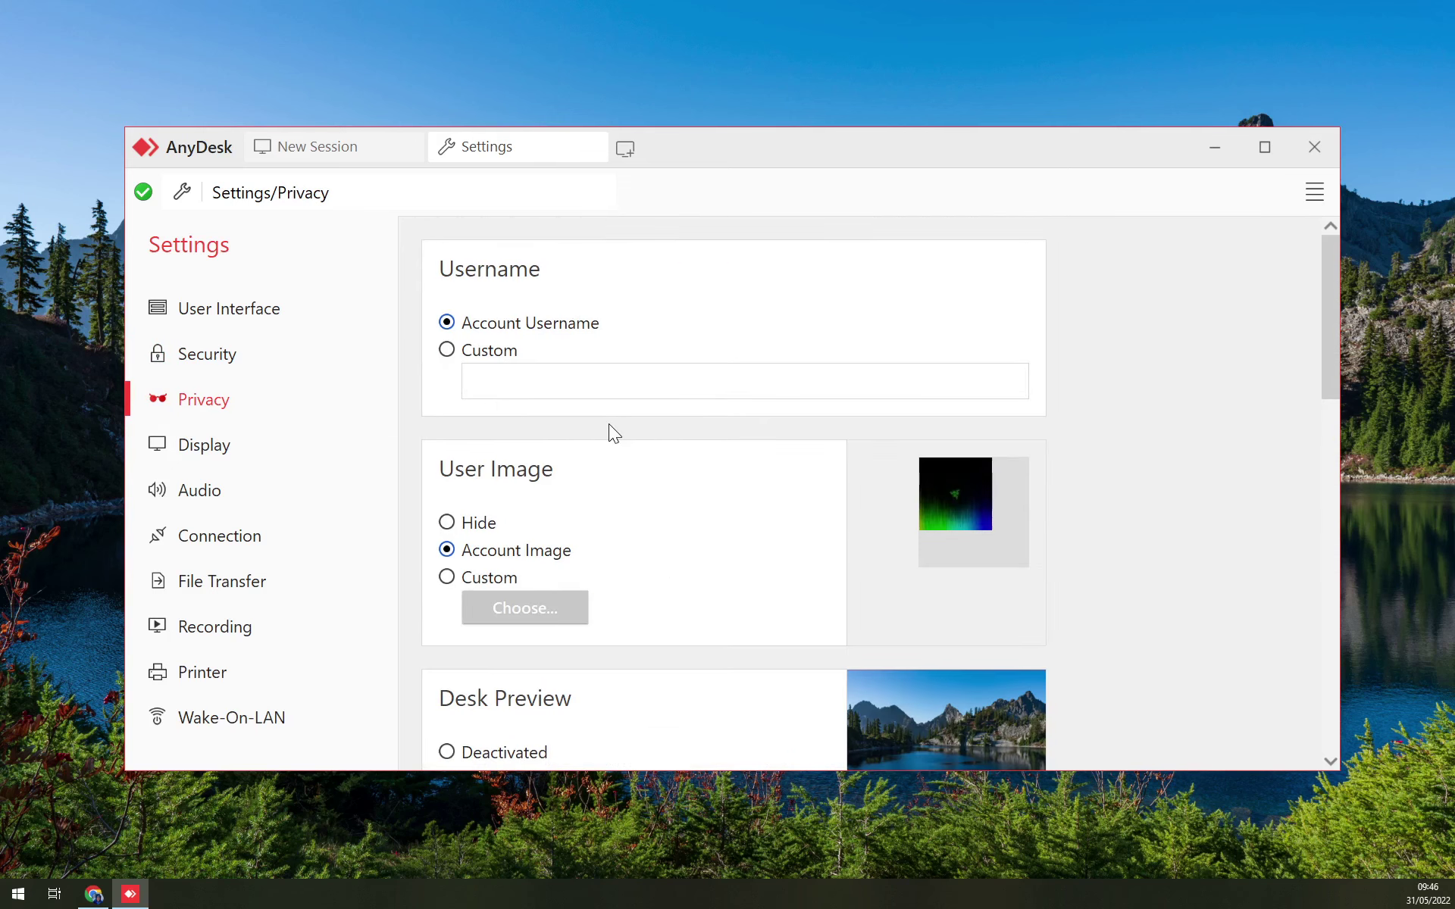
scroll(682, 424, "down", 6)
scroll(871, 465, "up", 4)
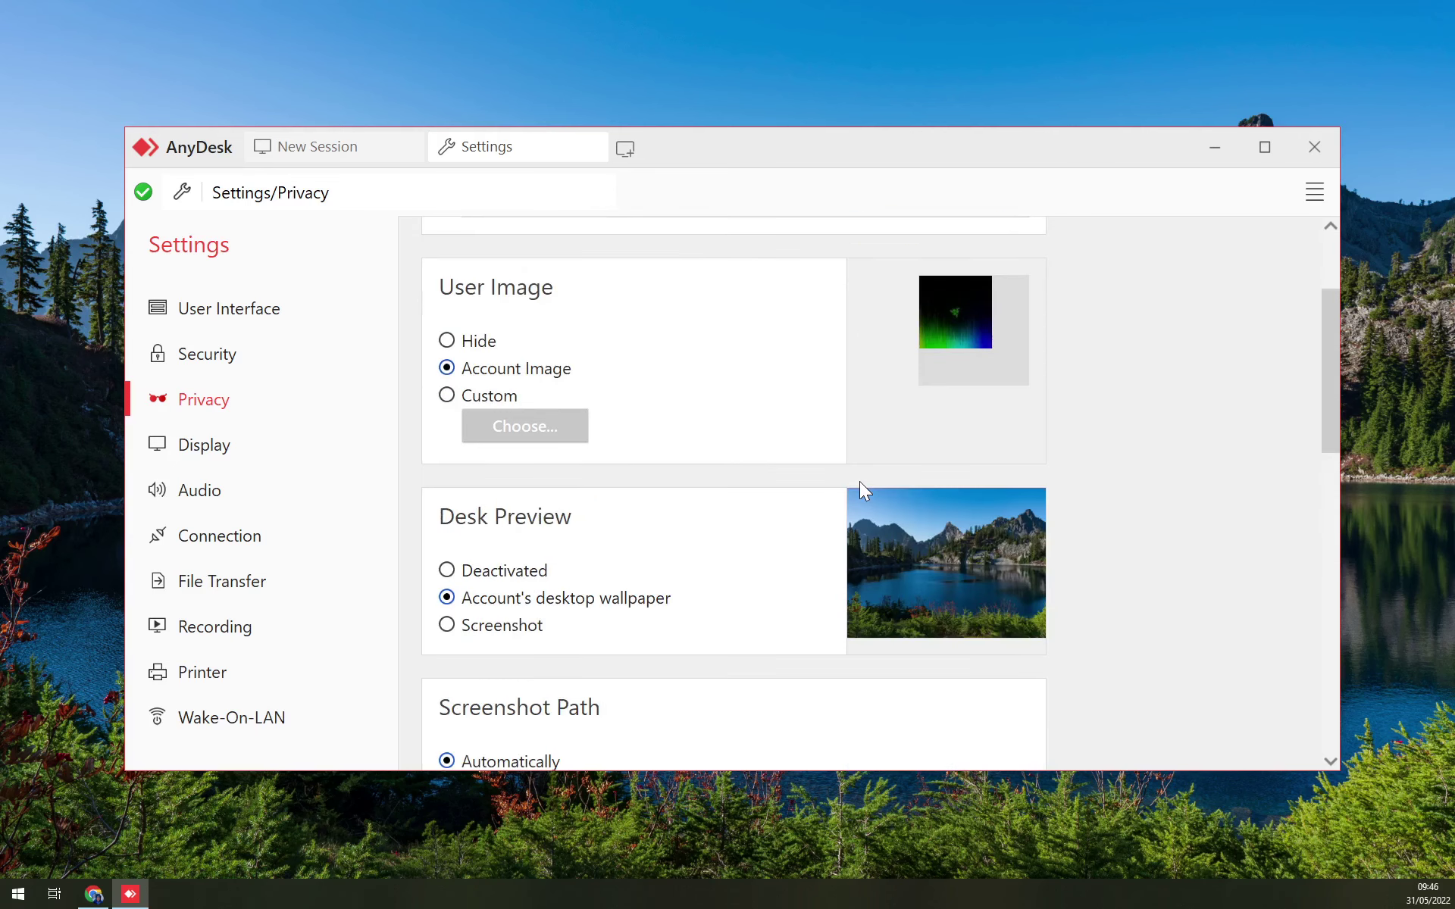
left_click_drag(1326, 364, 1331, 402)
left_click(453, 446)
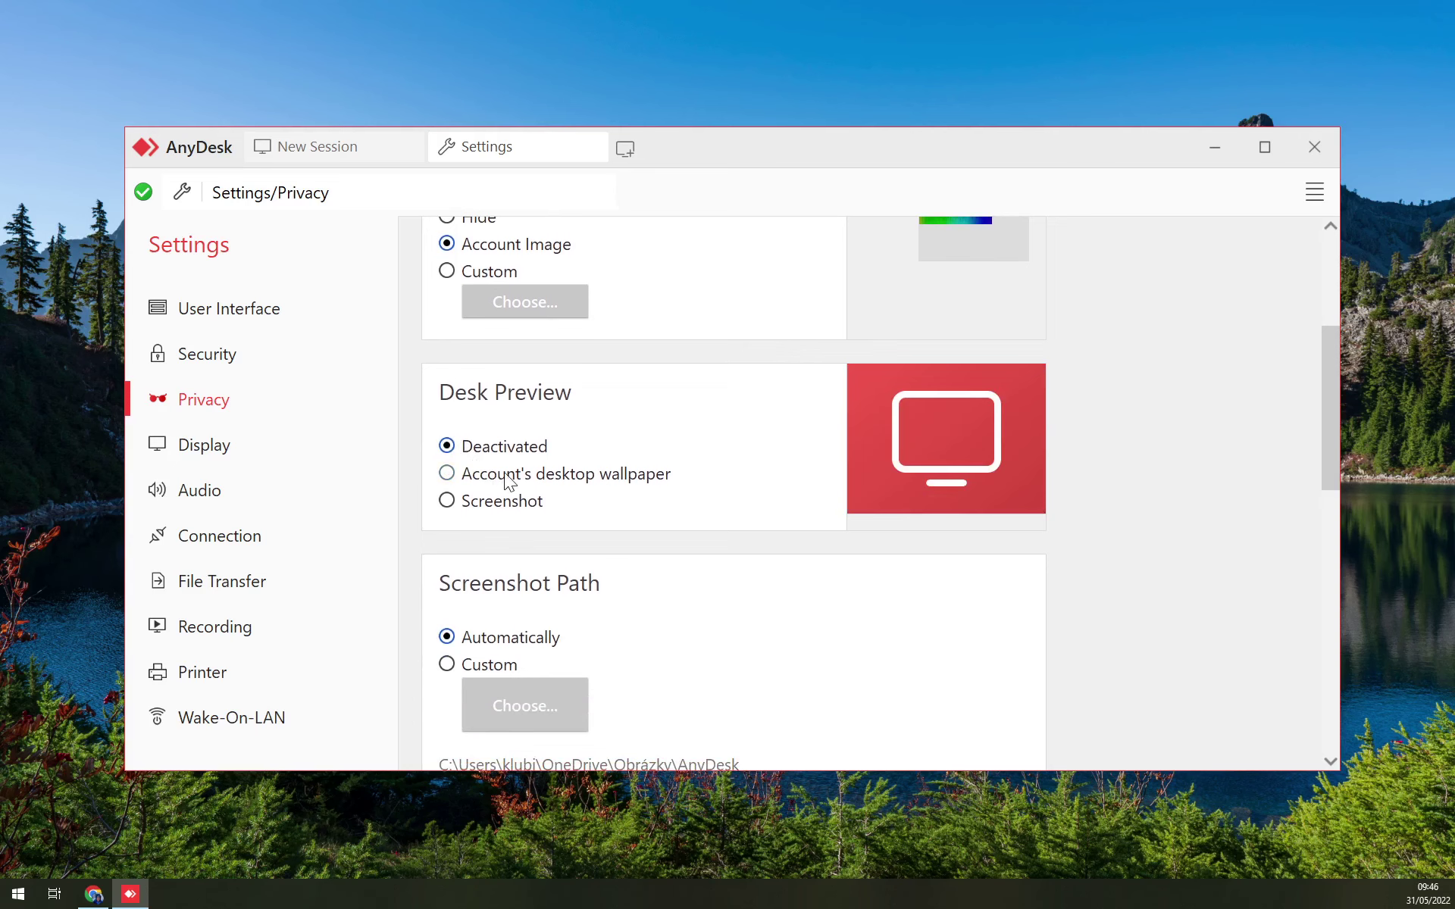
left_click(580, 485)
left_click_drag(1327, 365, 1328, 614)
Examine the Display settings, covering quality, visual helpers, view mode, hardware acceleration and individual settings.
left_click(274, 444)
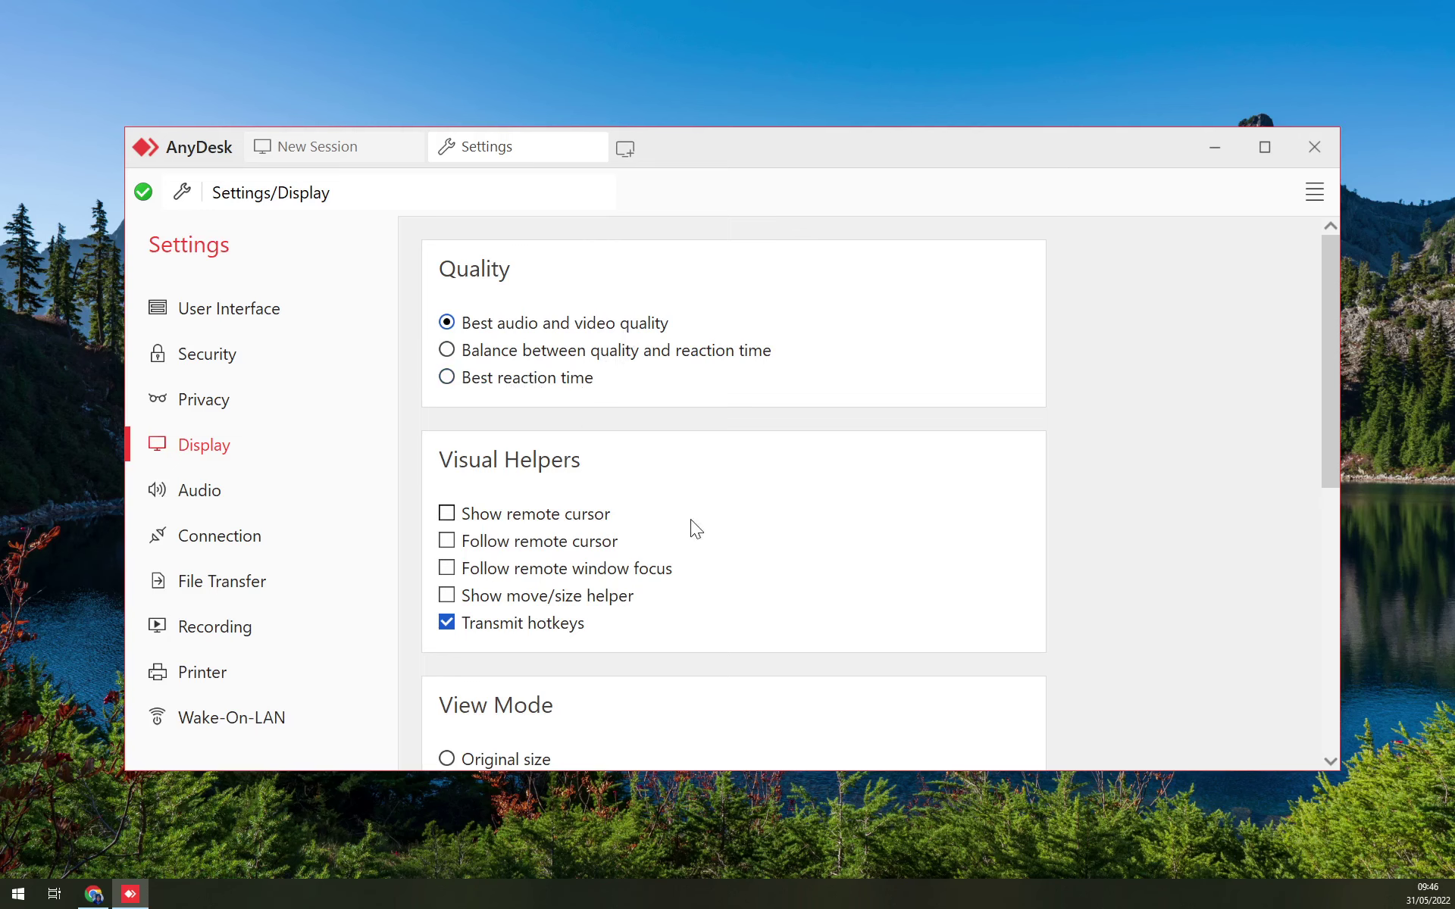
scroll(661, 524, "down", 6)
scroll(658, 525, "up", 2)
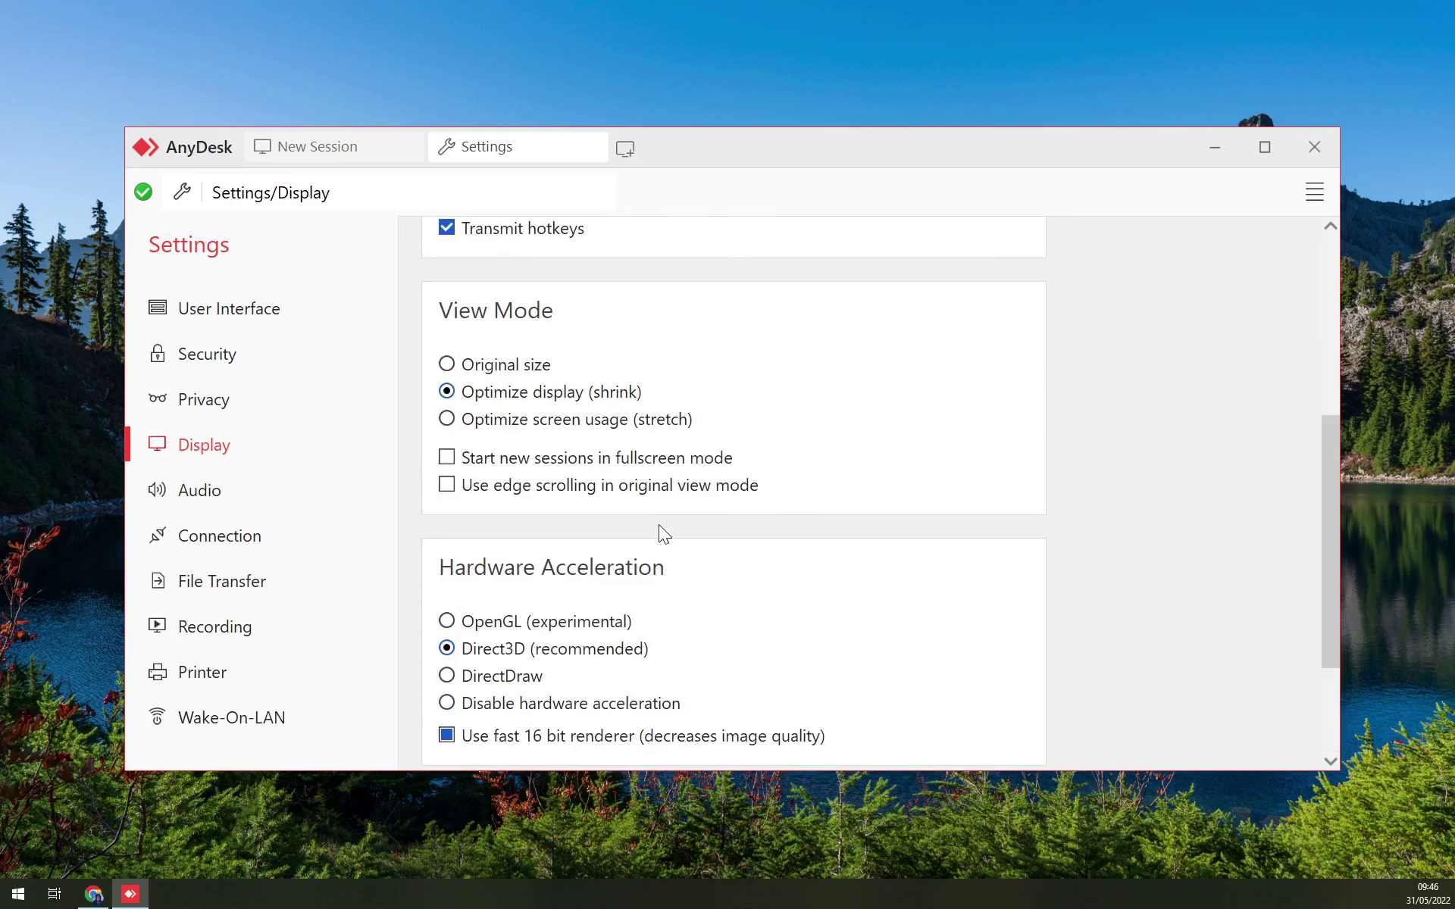
scroll(672, 525, "down", 2)
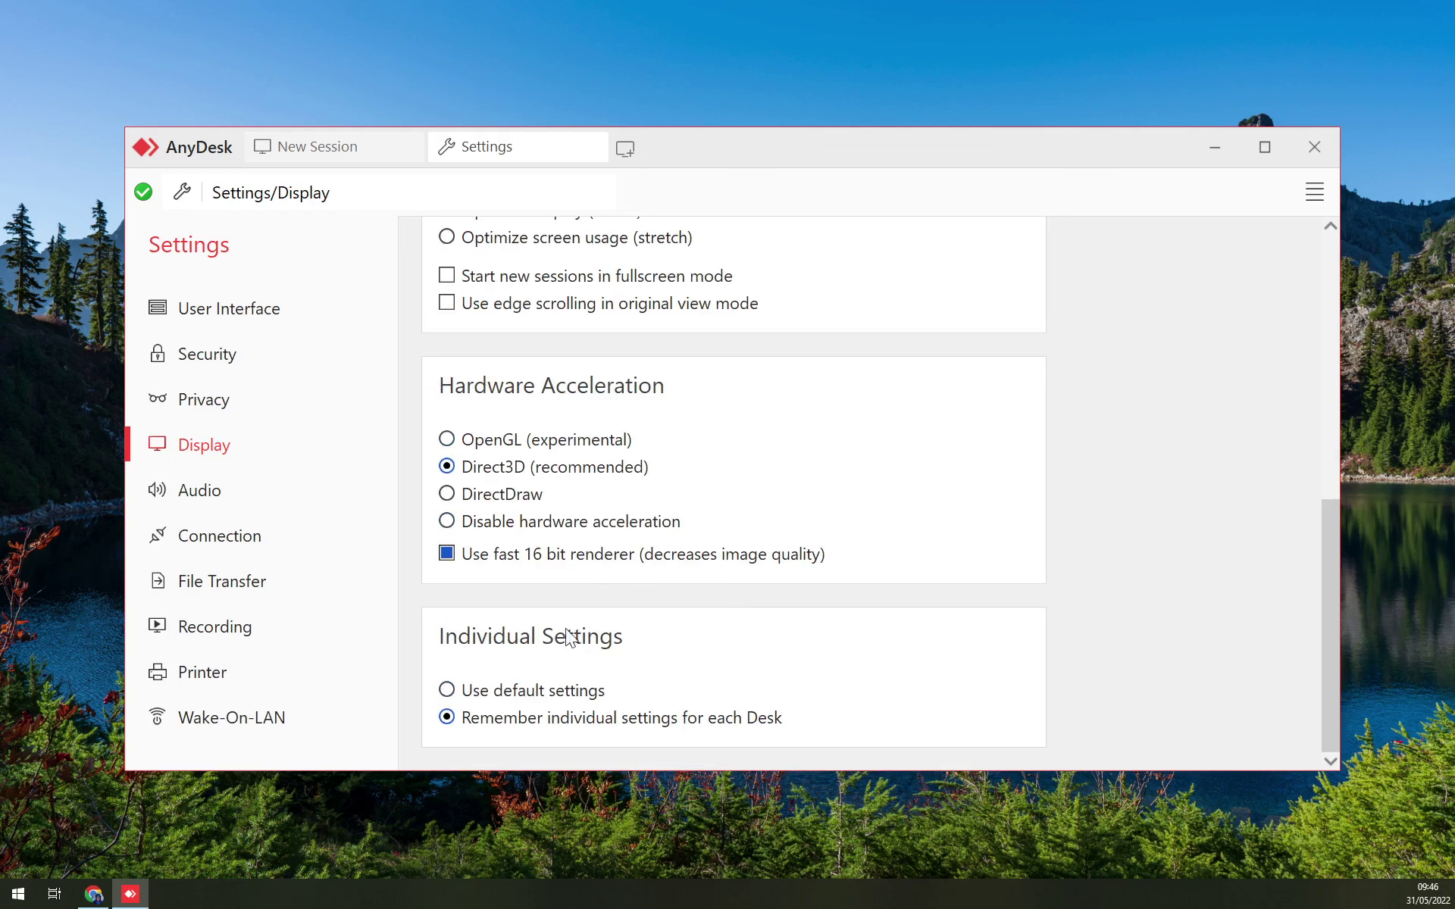
Look through the Audio transmission and output options and the Connection settings.
left_click(231, 494)
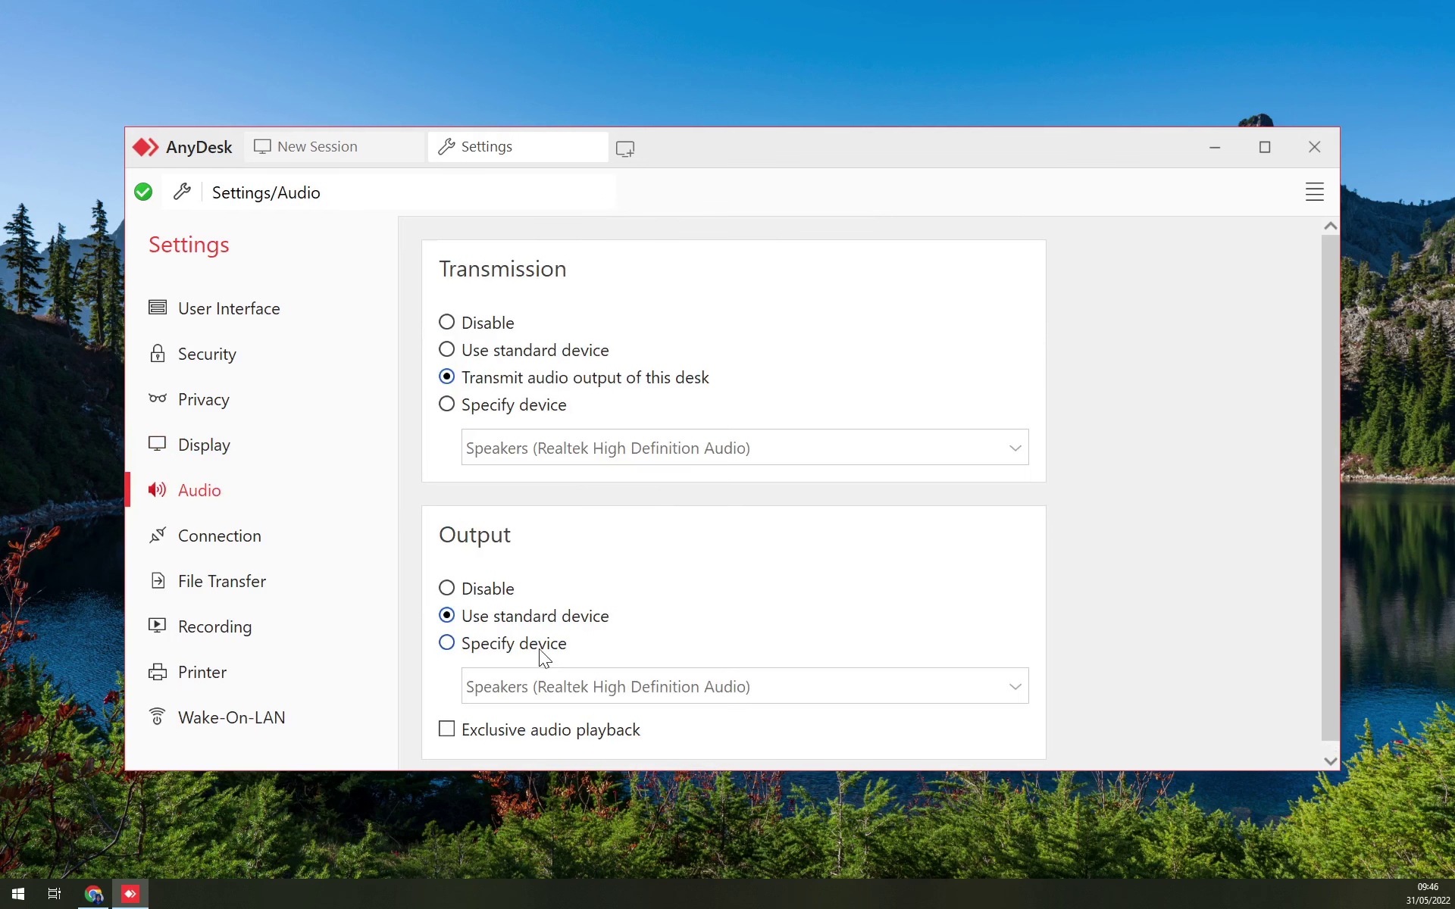
left_click(237, 574)
left_click(245, 503)
left_click(248, 522)
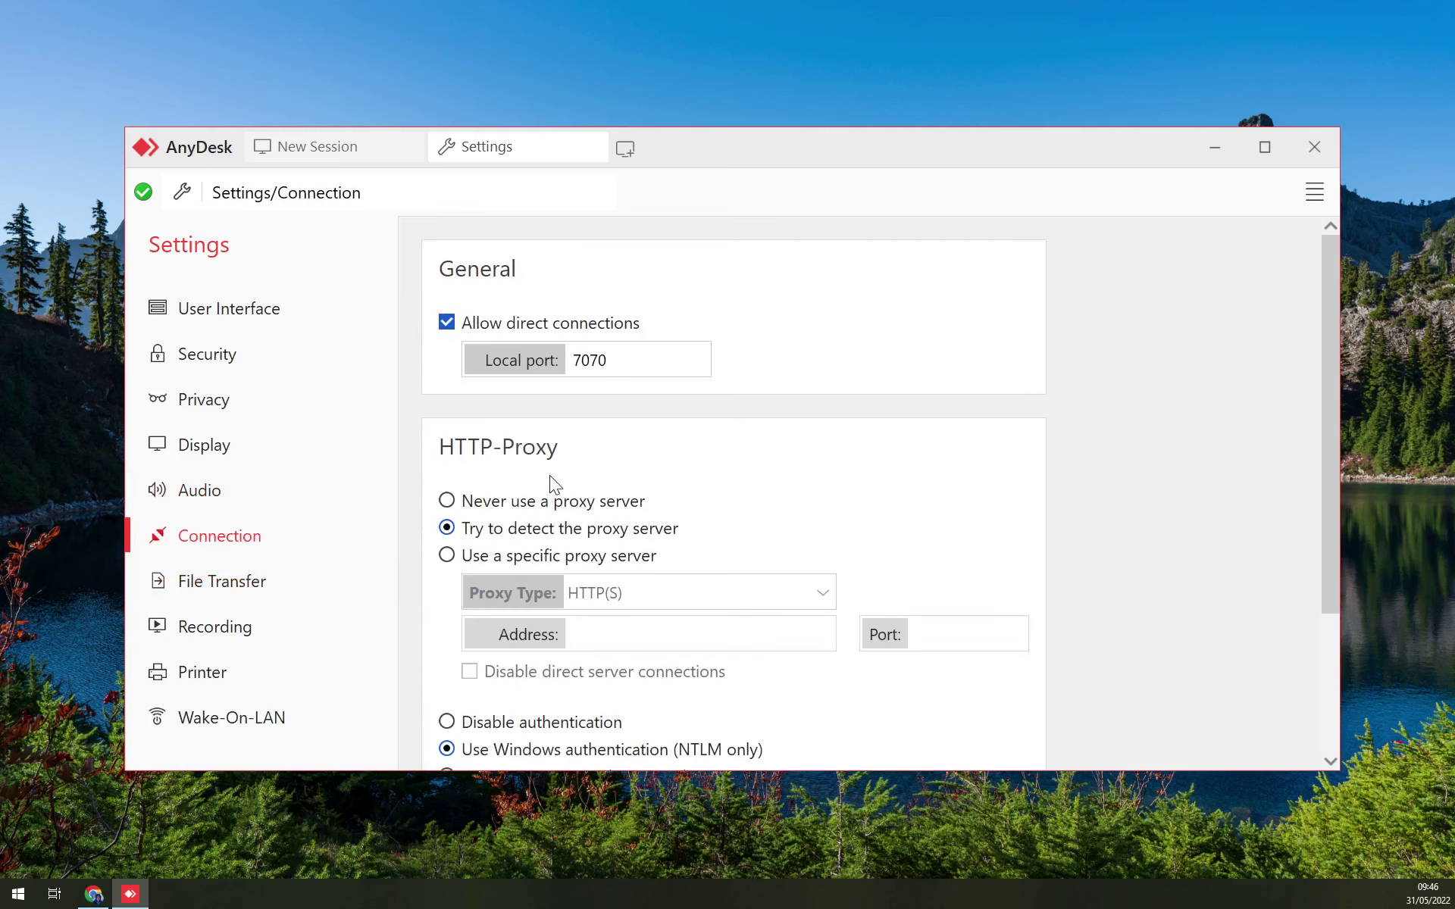
Look through the File Transfer, Recording, Printer and Wake-On-LAN settings.
left_click(225, 588)
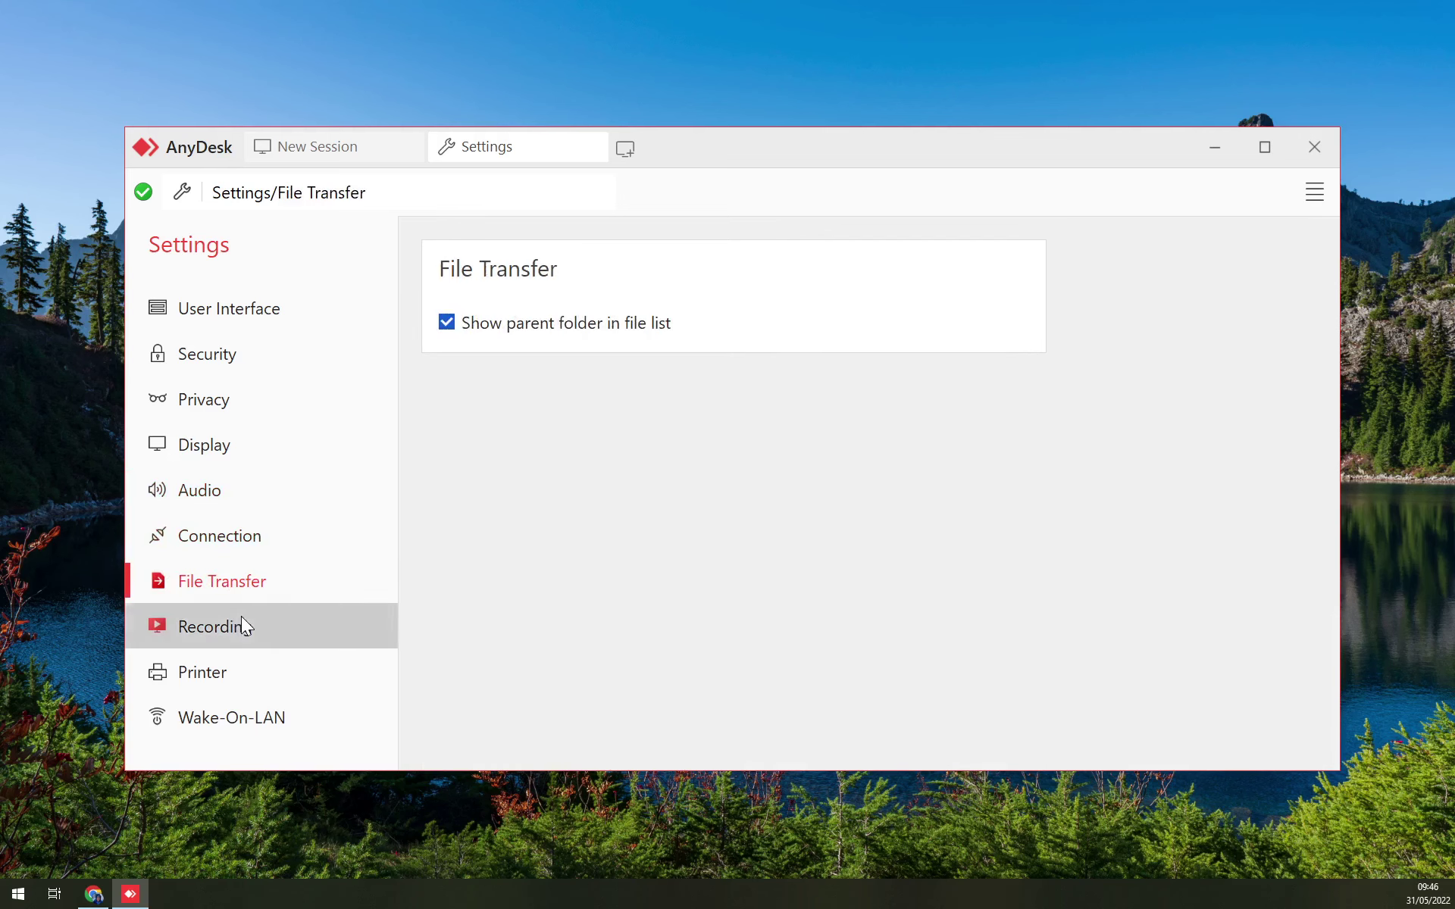
left_click(242, 616)
left_click(260, 572)
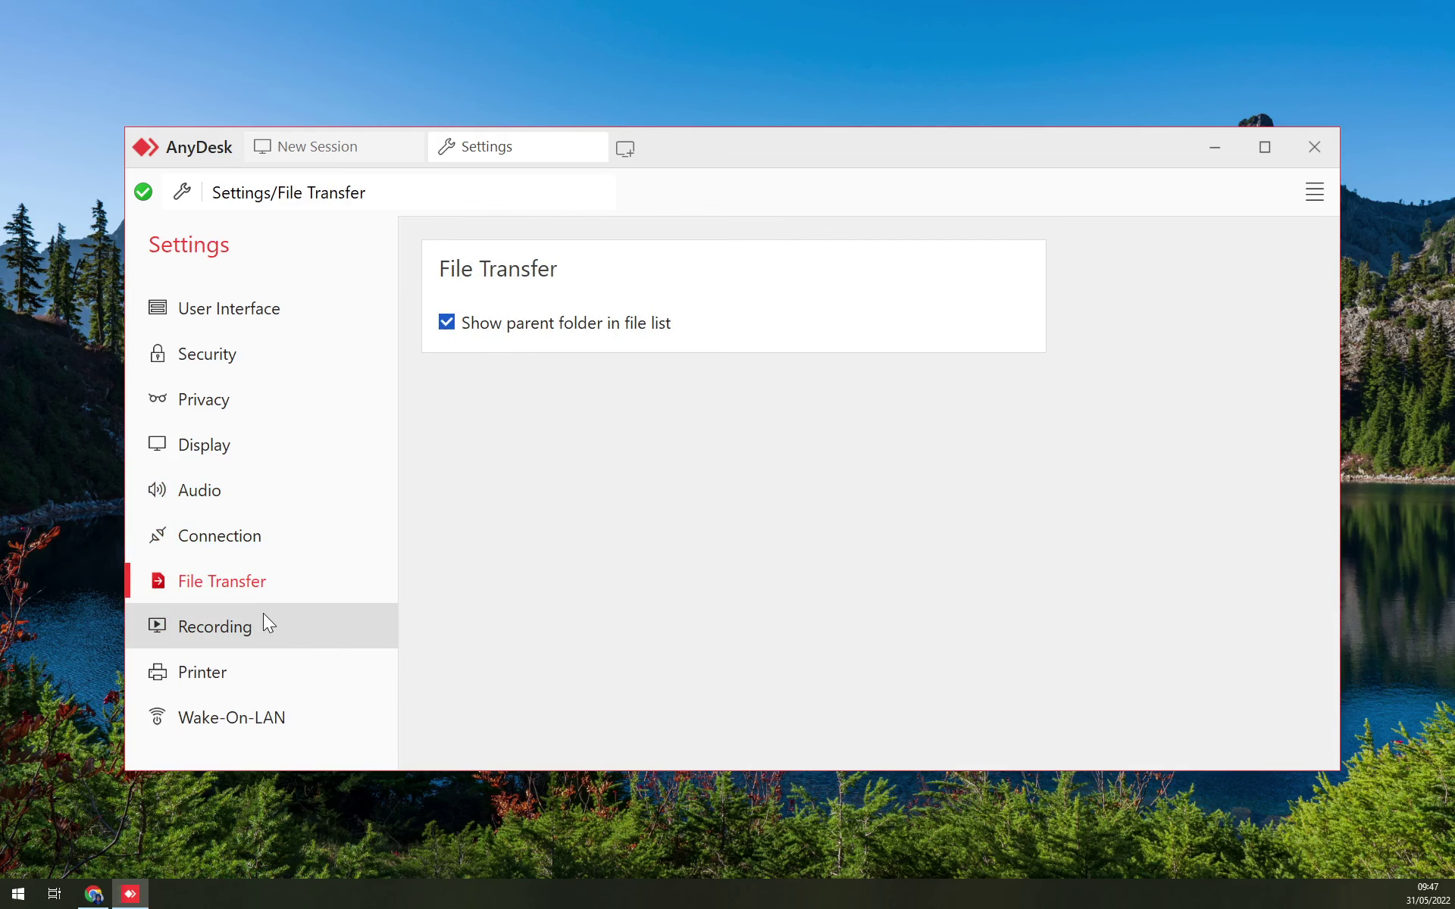
left_click(263, 614)
left_click(266, 674)
left_click(288, 720)
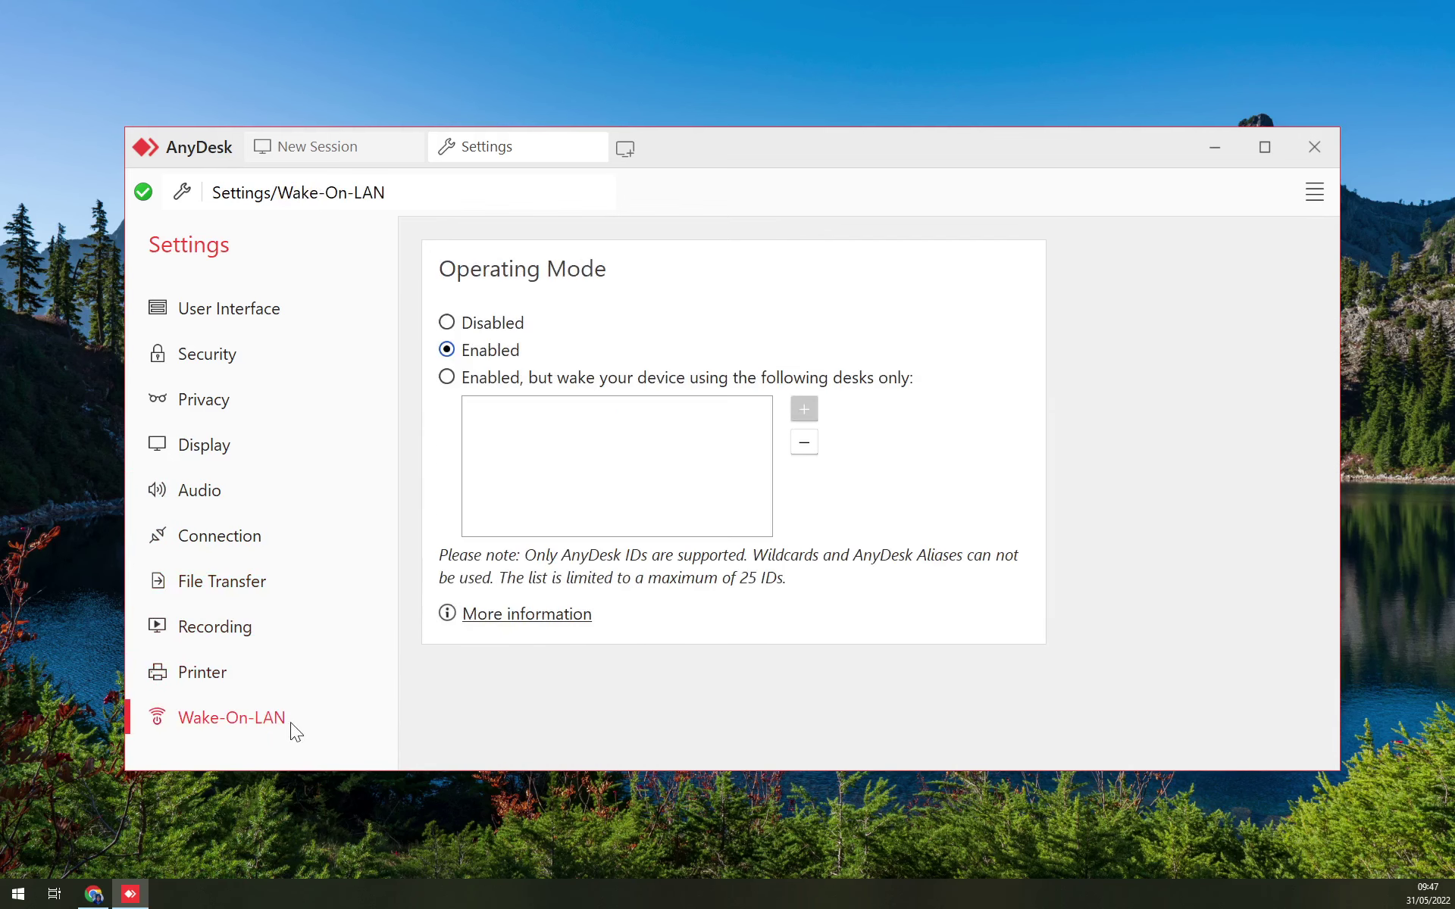
Return to the new session page and place the TeamViewer window below AnyDesk's address for comparison.
left_click(320, 152)
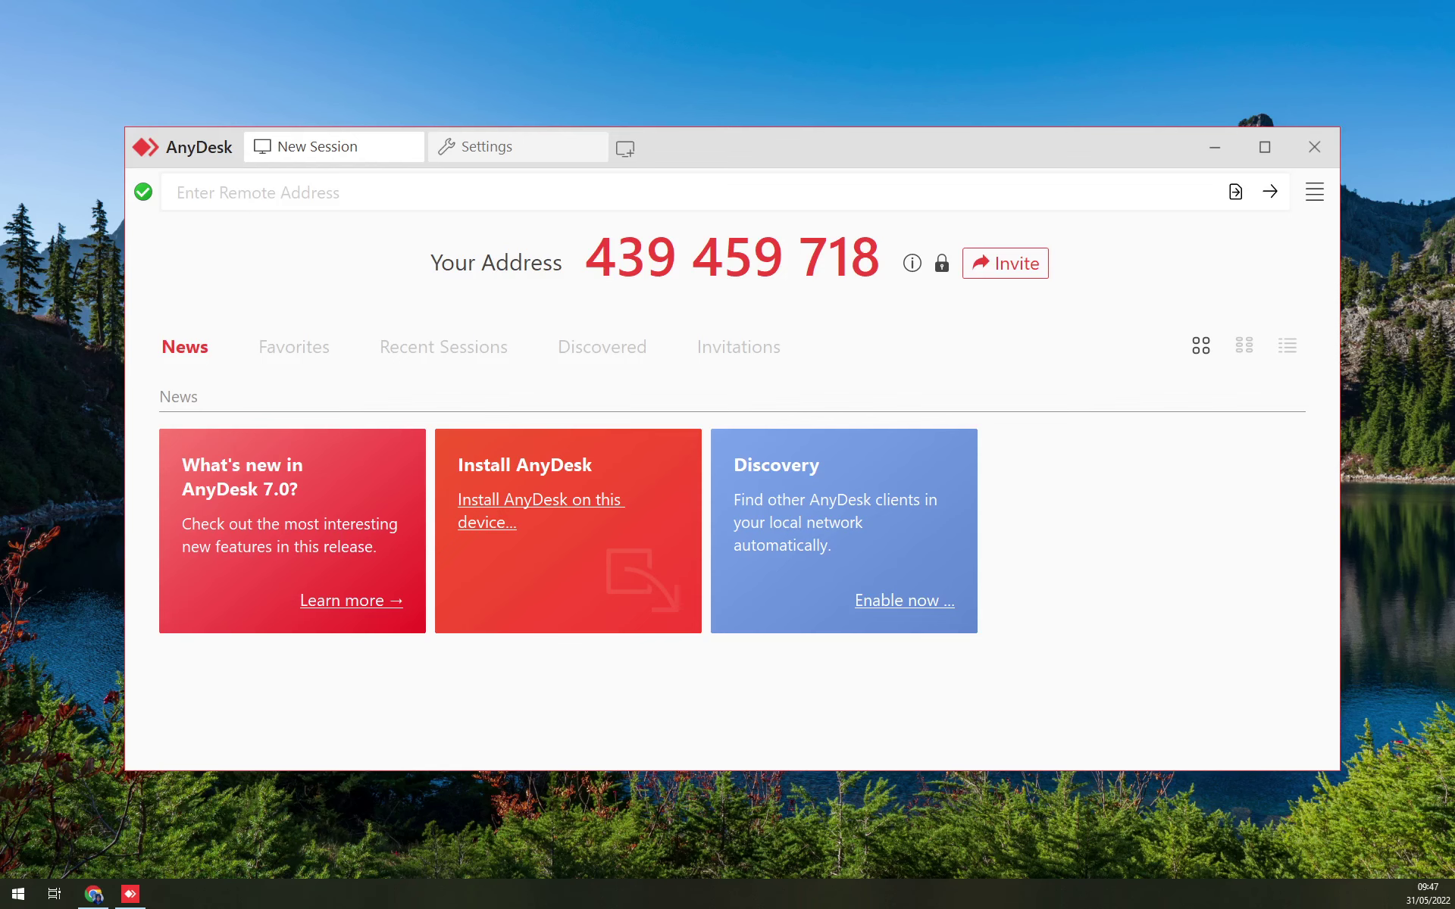
left_click_drag(366, 116, 404, 291)
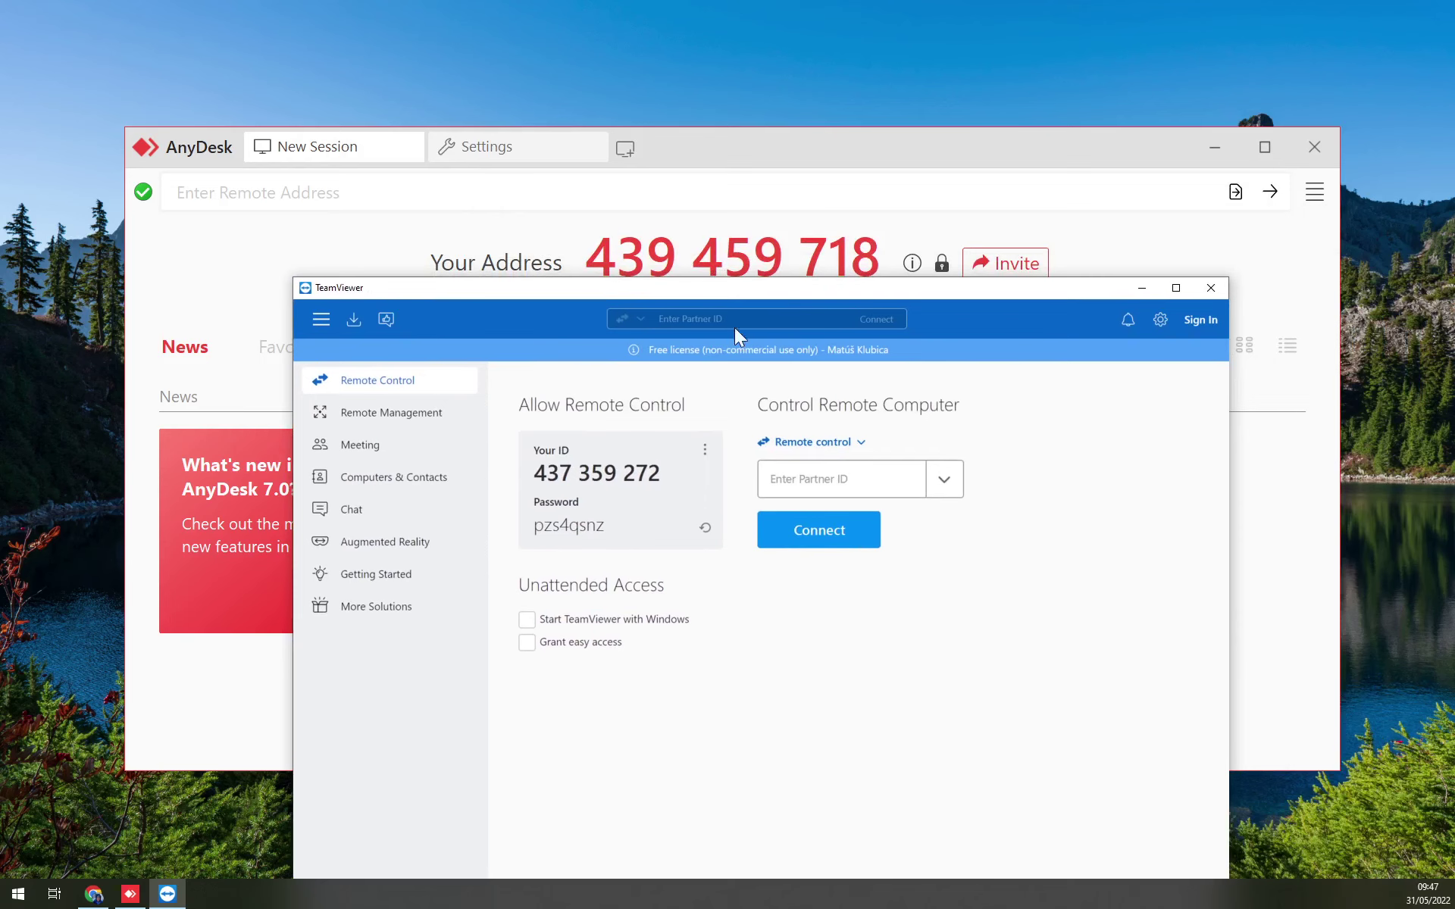
left_click_drag(713, 297, 732, 502)
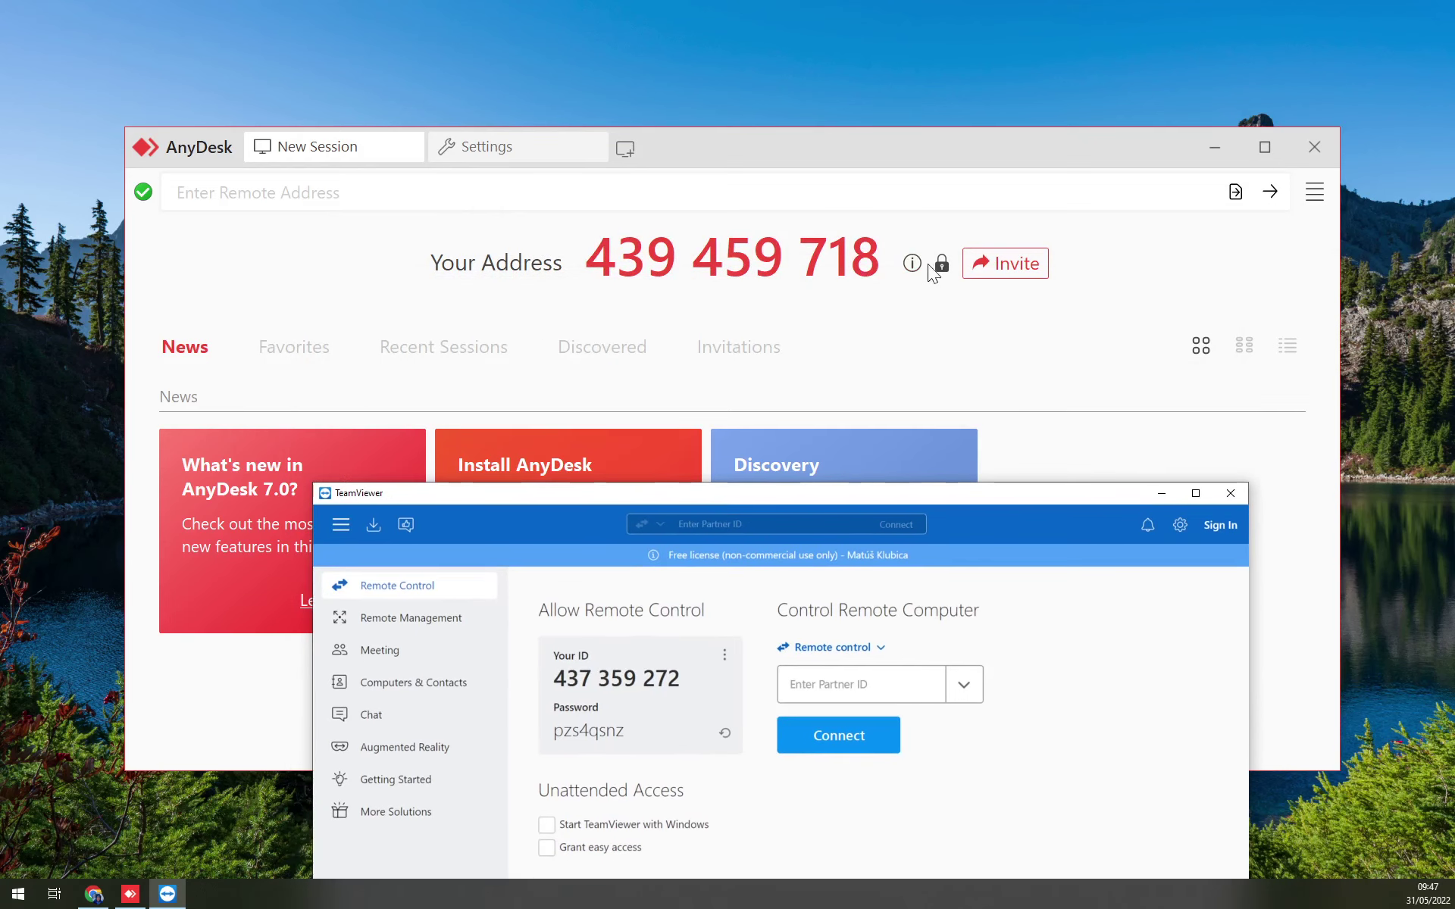
View the unattended access password dialog and its permission profile list, and cancel without setting a password.
left_click(942, 264)
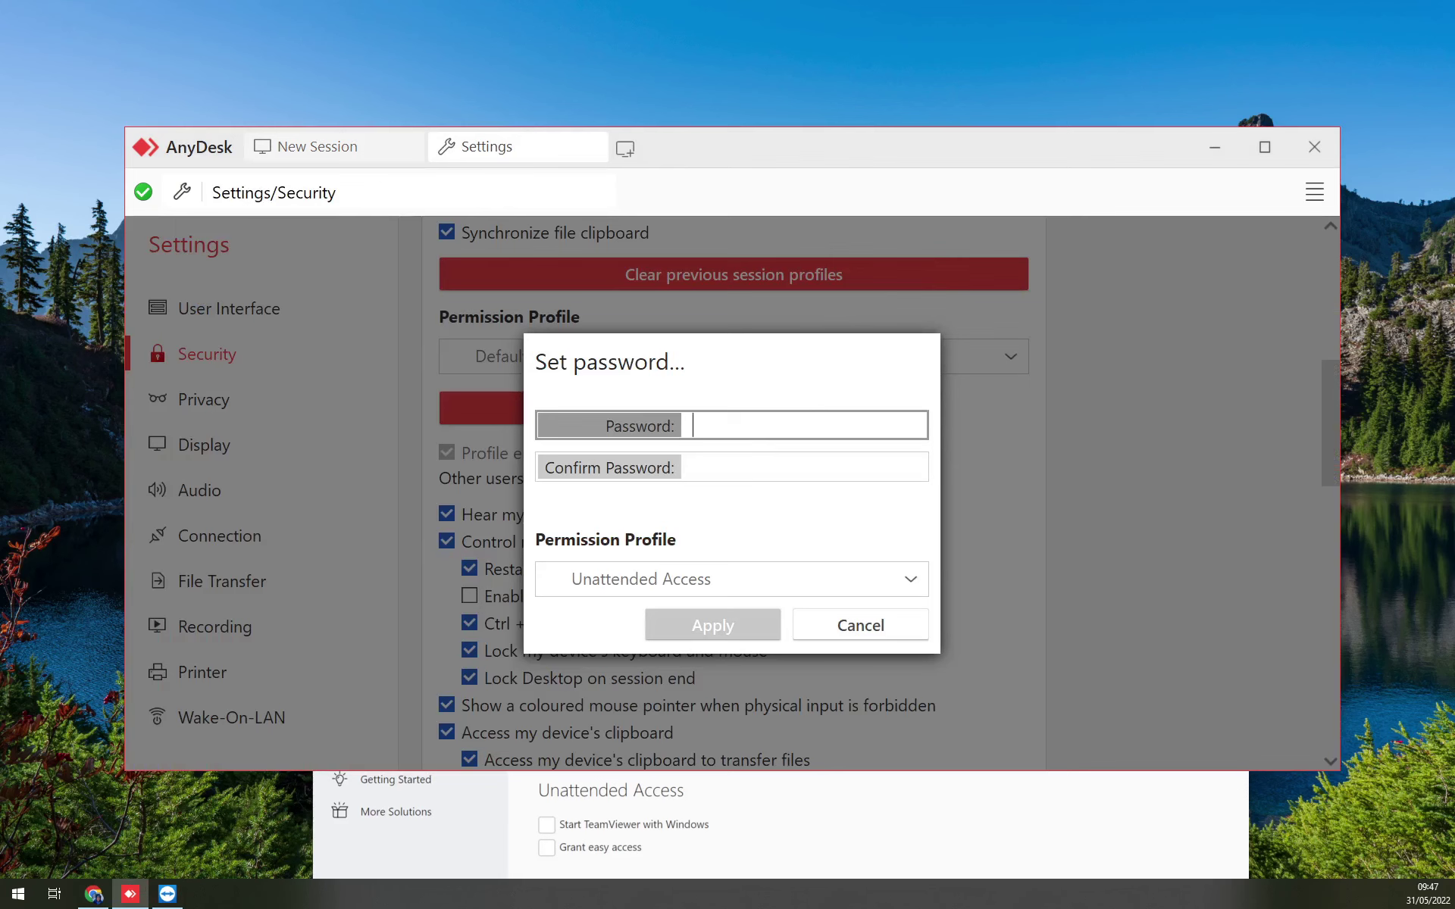
left_click(701, 568)
left_click(698, 580)
key("Escape")
Move the TeamViewer window up over AnyDesk, and switch back to AnyDesk's new session page.
left_click(871, 823)
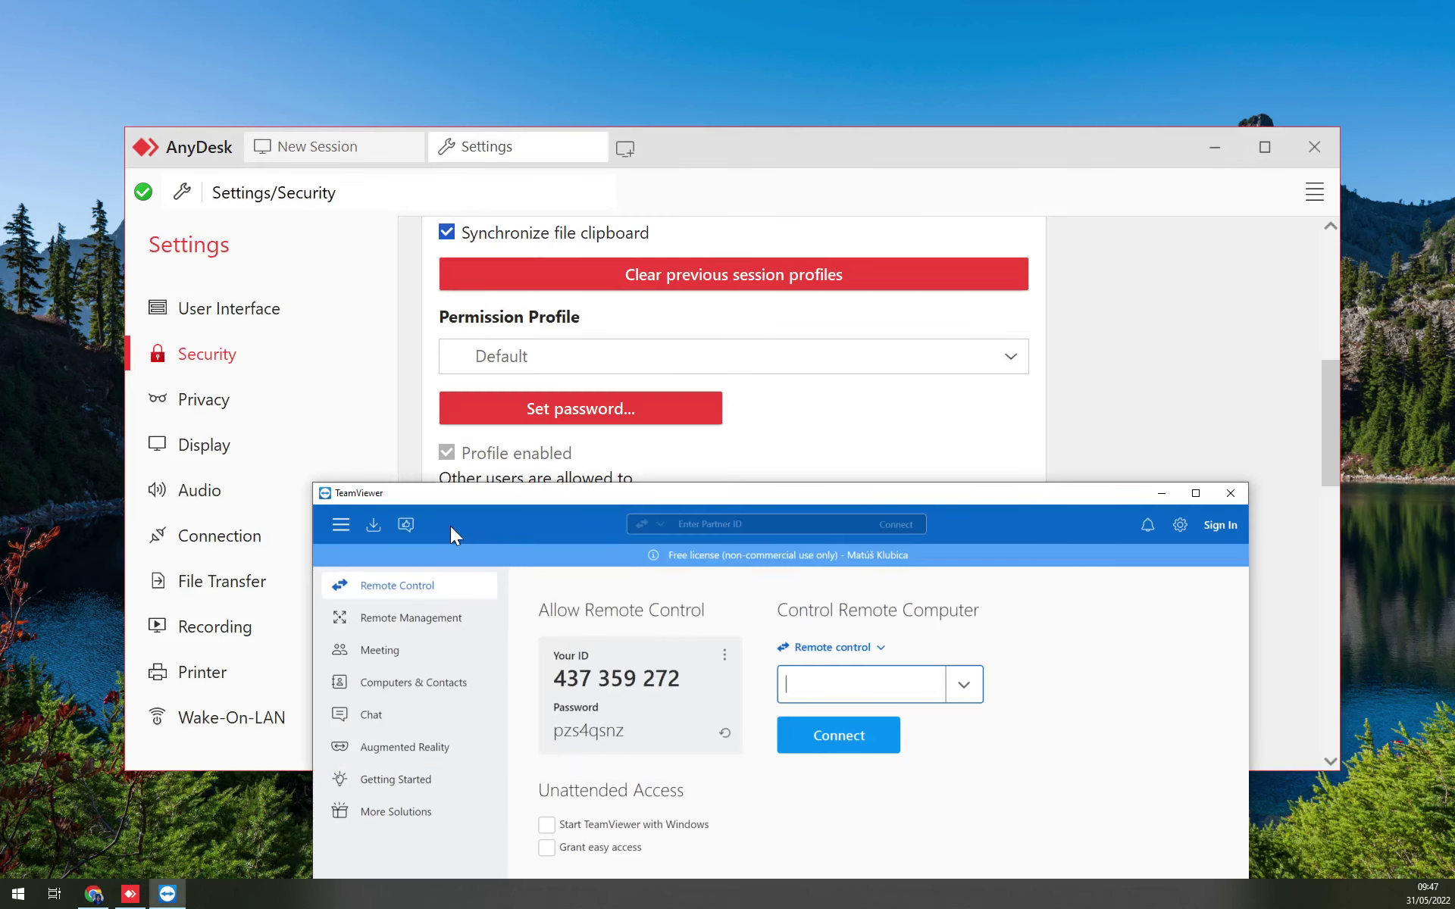
left_click_drag(467, 497, 393, 140)
left_click(1197, 213)
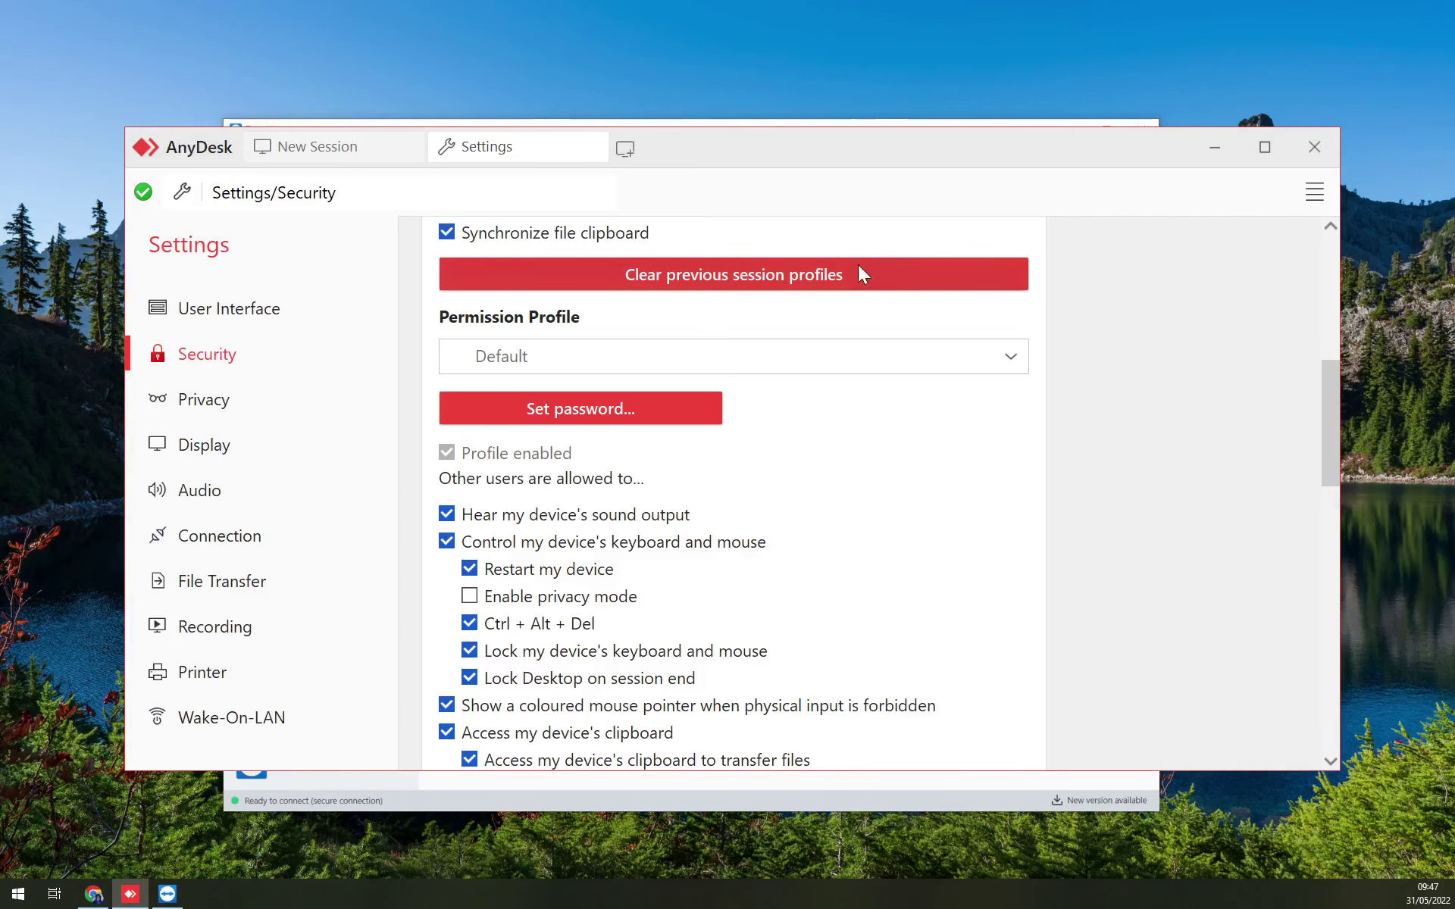
left_click(201, 354)
left_click(326, 155)
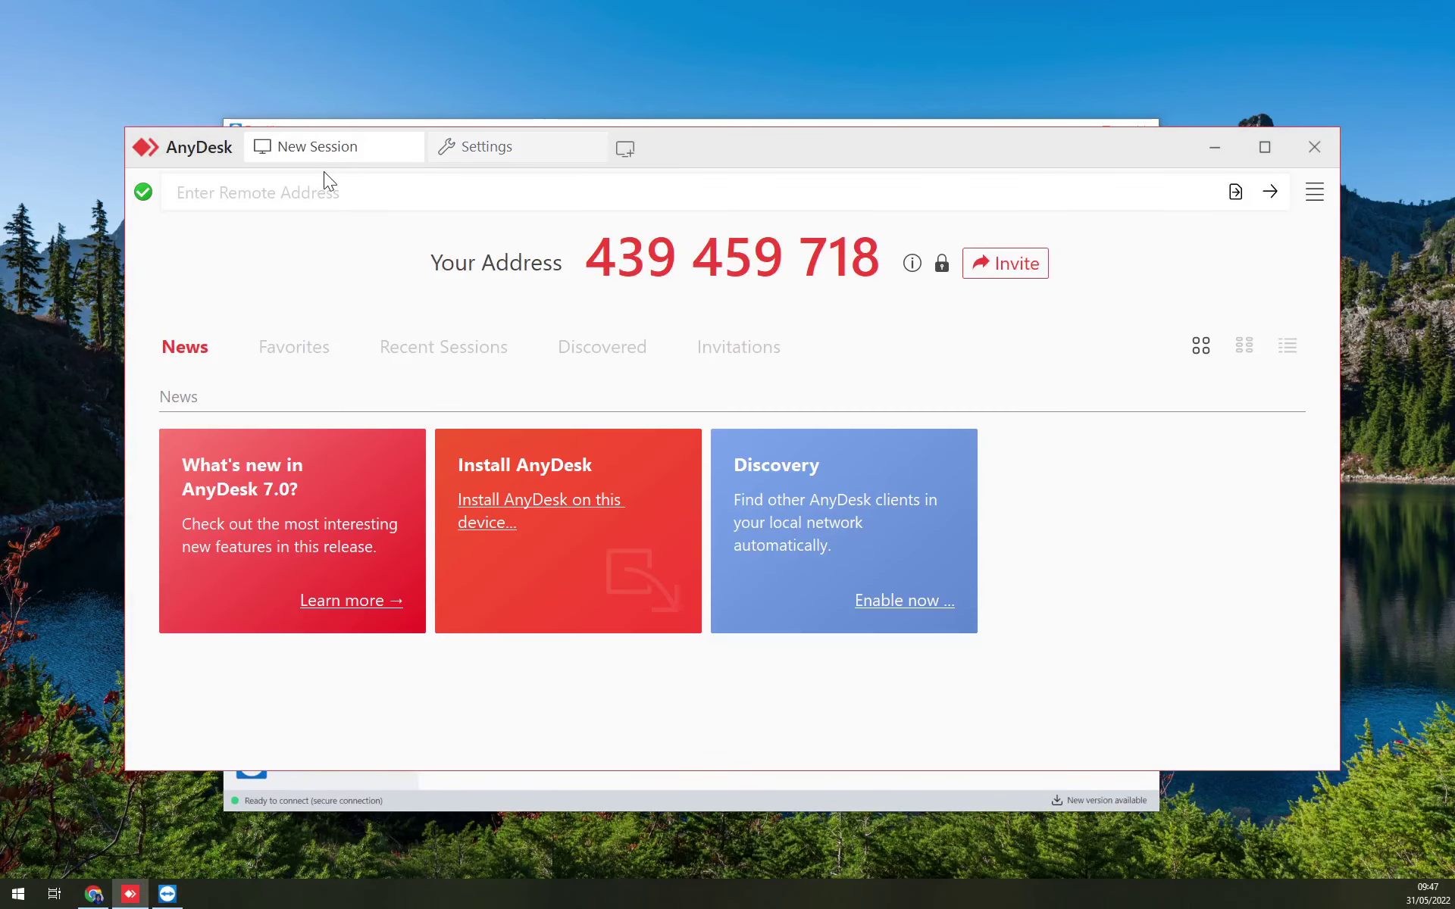
Switch to TeamViewer, check the available remote computer connection modes without changing the mode, and return to AnyDesk.
left_click(379, 814)
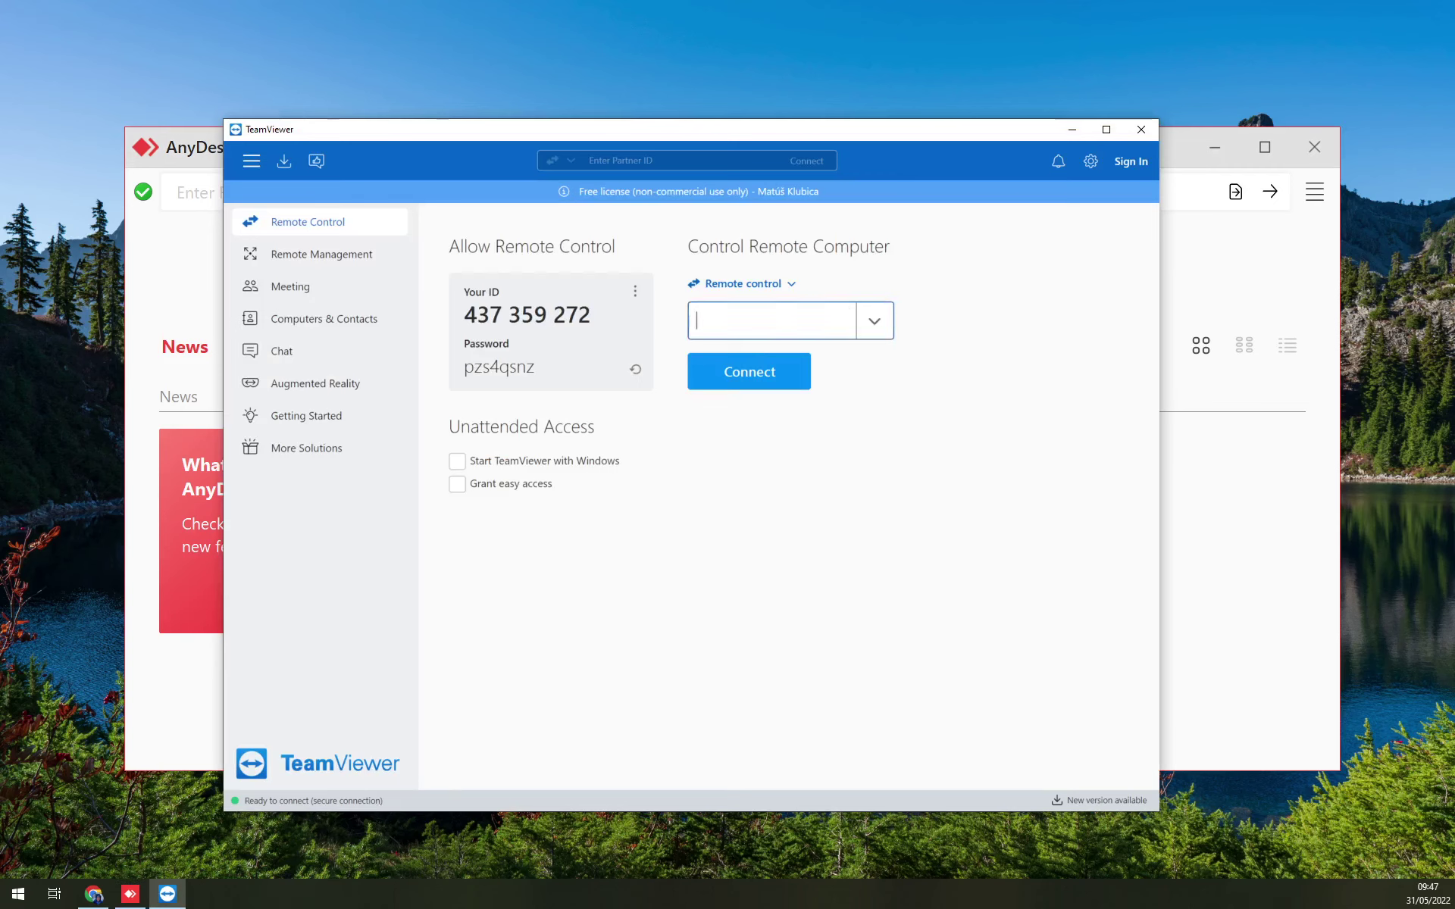
left_click(767, 285)
left_click(853, 280)
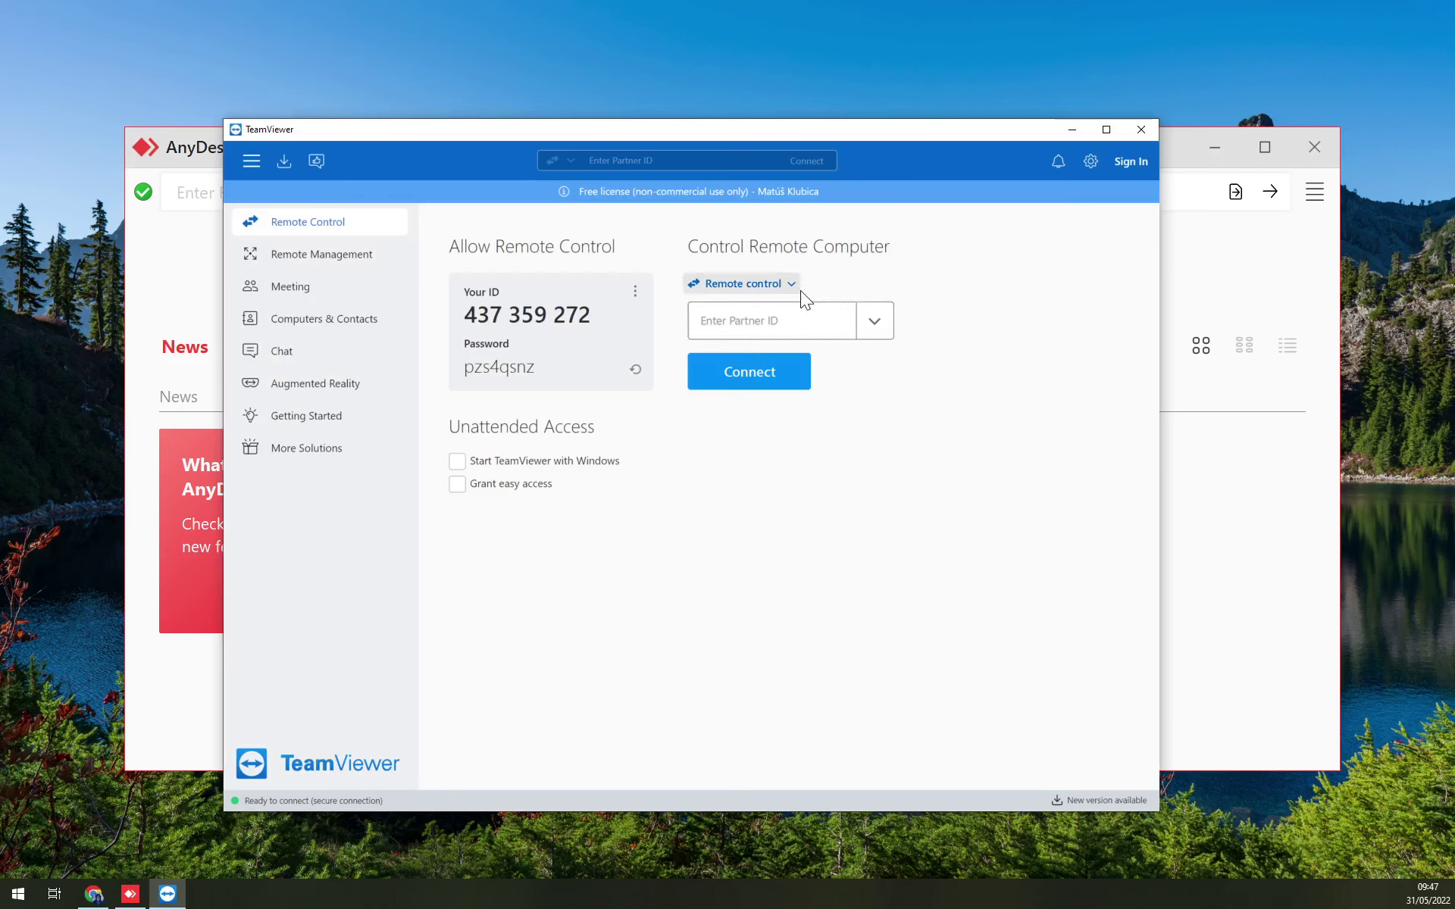
left_click(793, 284)
left_click(793, 284)
left_click(794, 286)
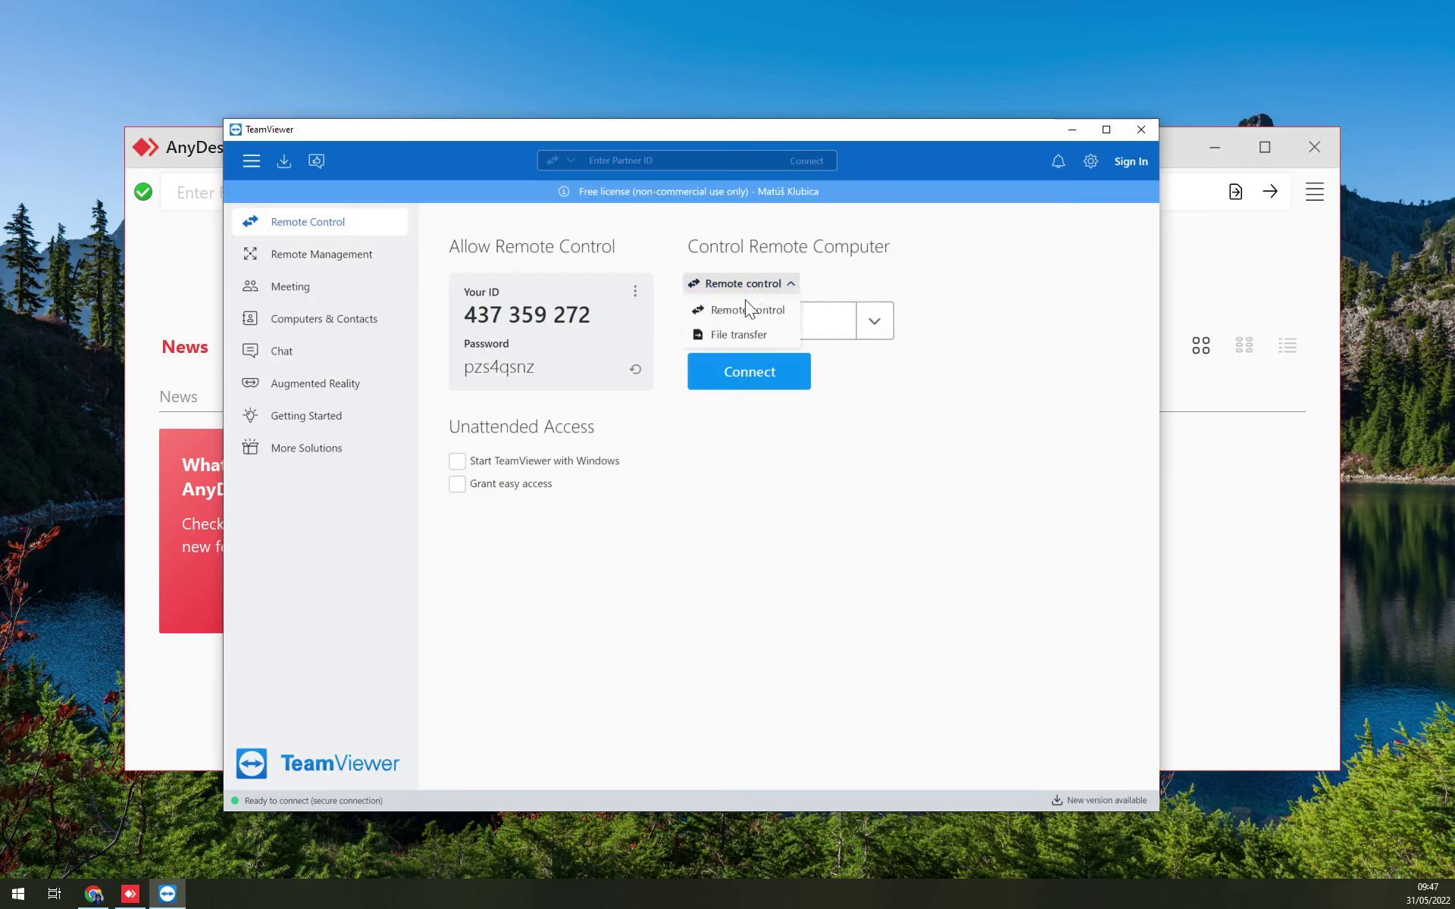
left_click(888, 382)
left_click(1213, 504)
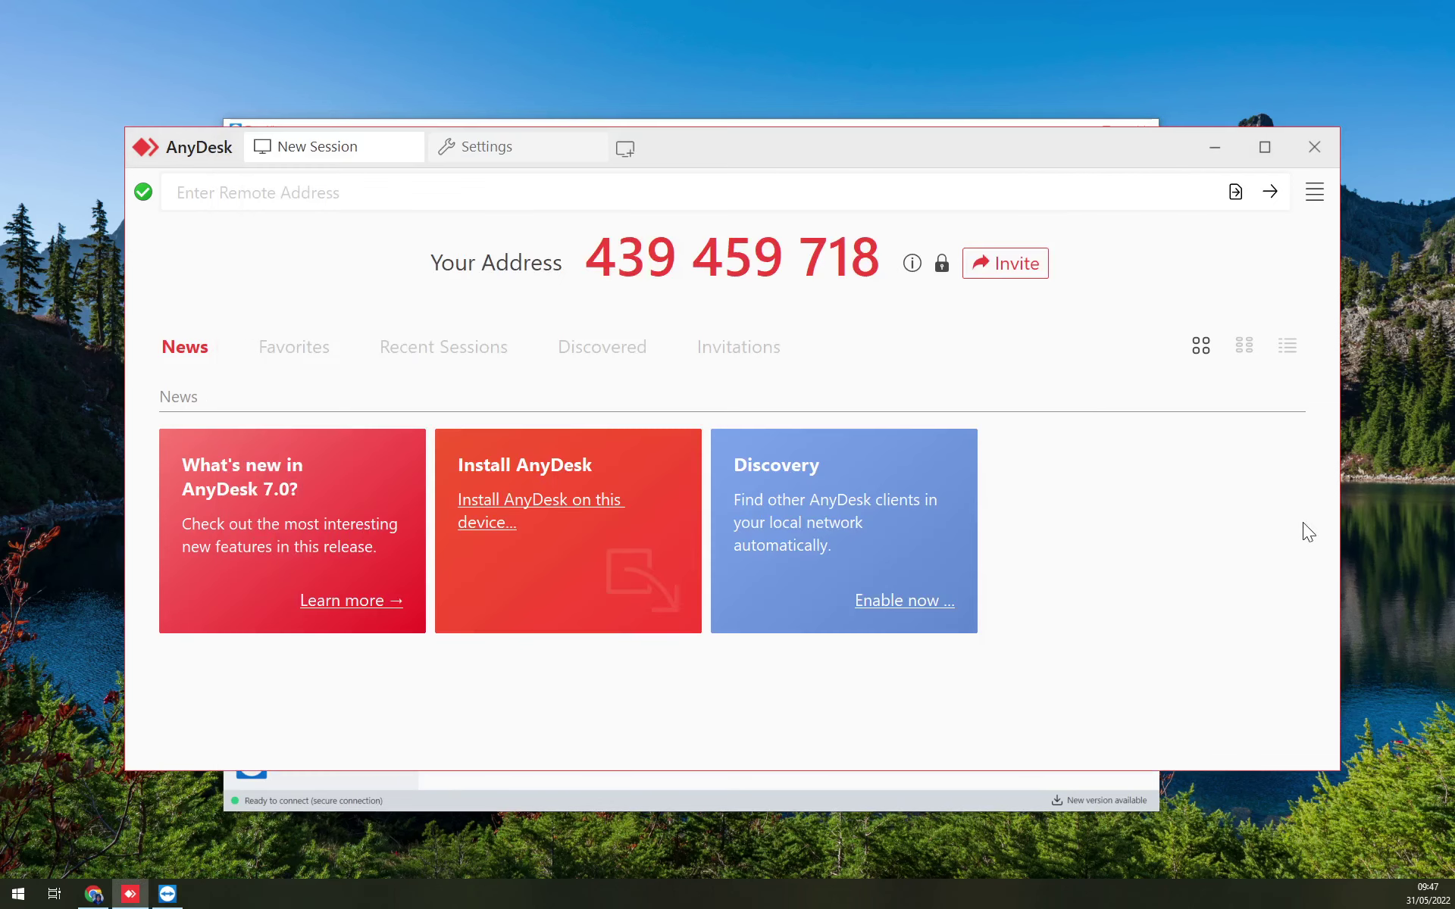
View the session invitation dialog and close it without sending, and look at the TeamViewer window before returning to AnyDesk.
left_click(1019, 265)
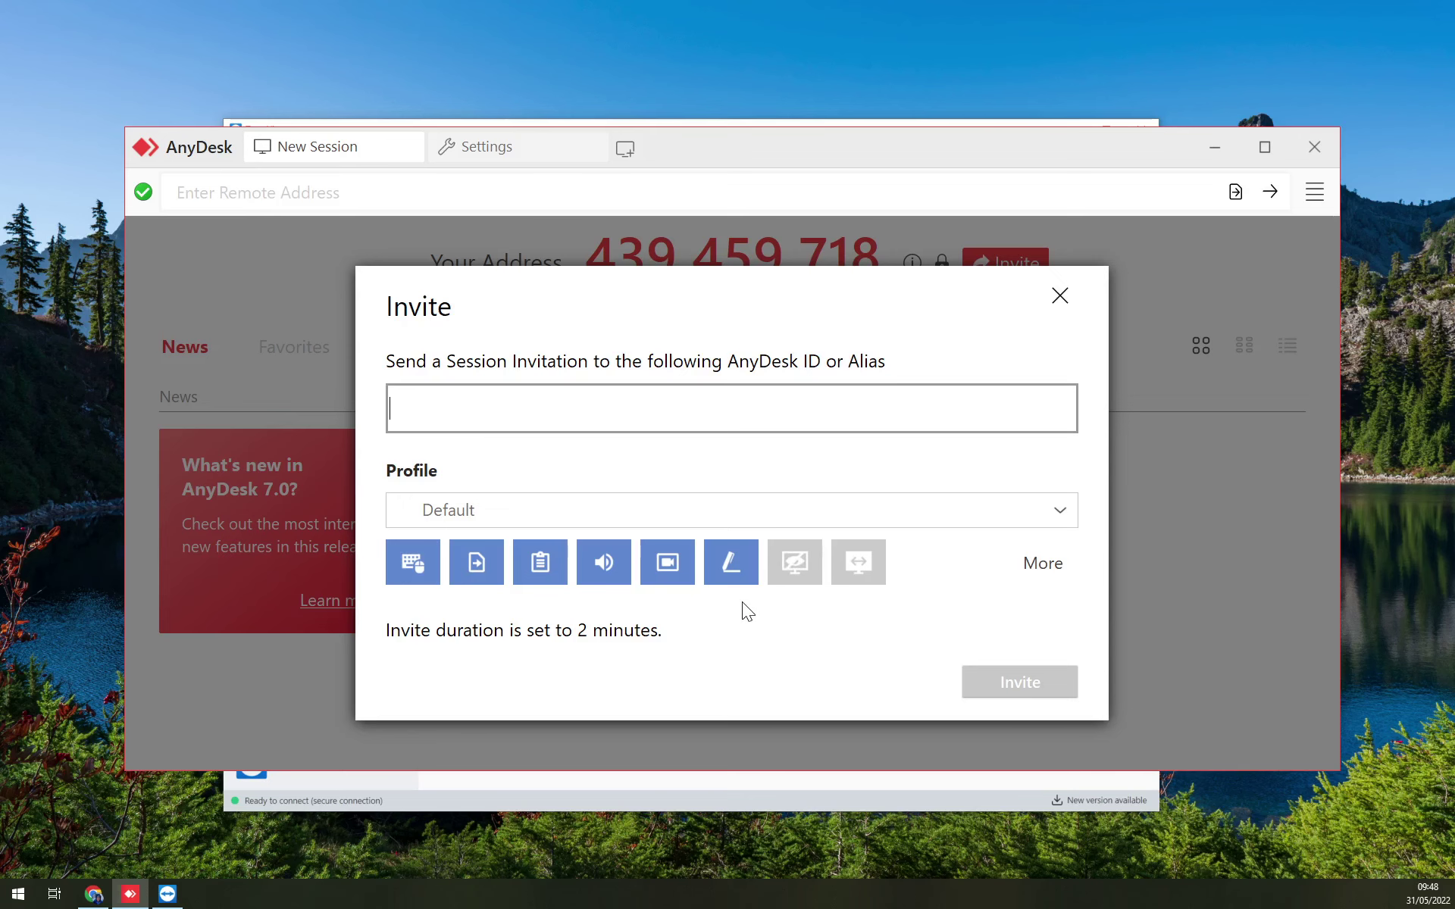
left_click(1064, 297)
left_click(616, 121)
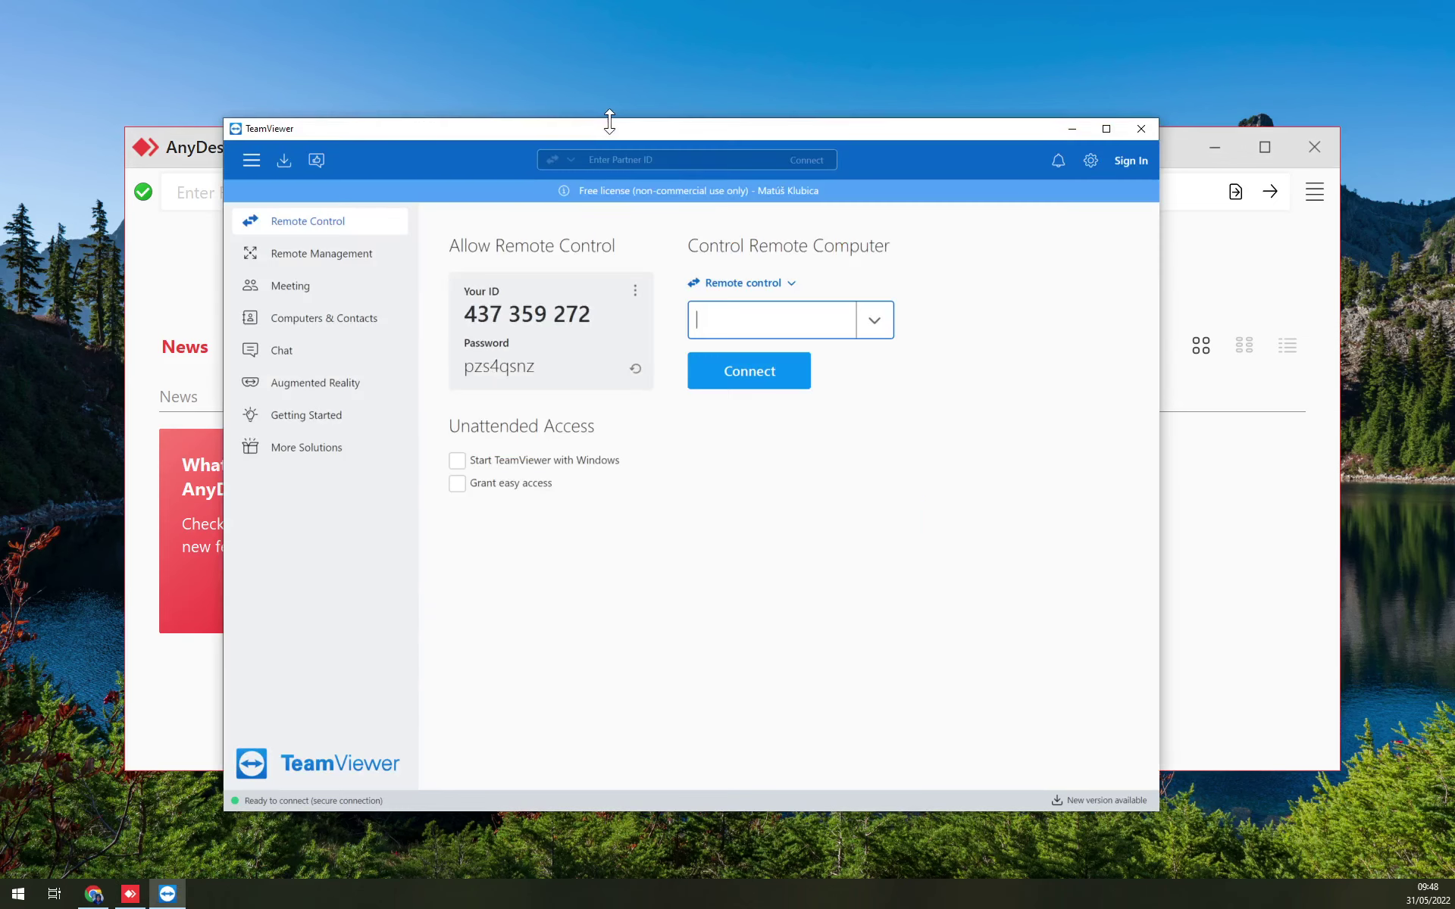
mouse_move(606, 126)
left_mouse_down()
mouse_move(848, 200)
mouse_move(629, 123)
left_mouse_up()
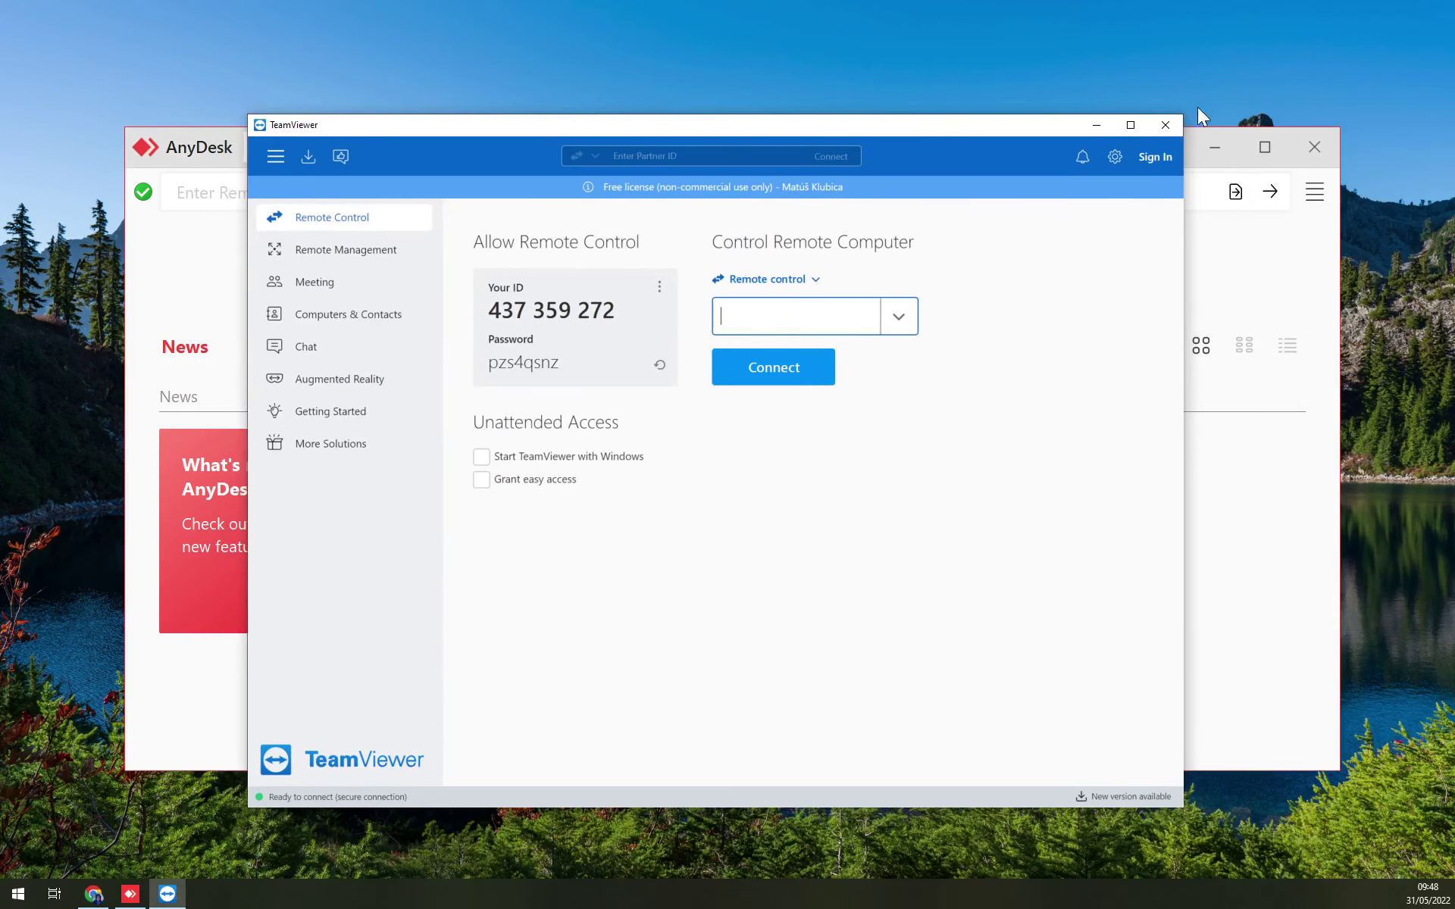
left_click(1199, 173)
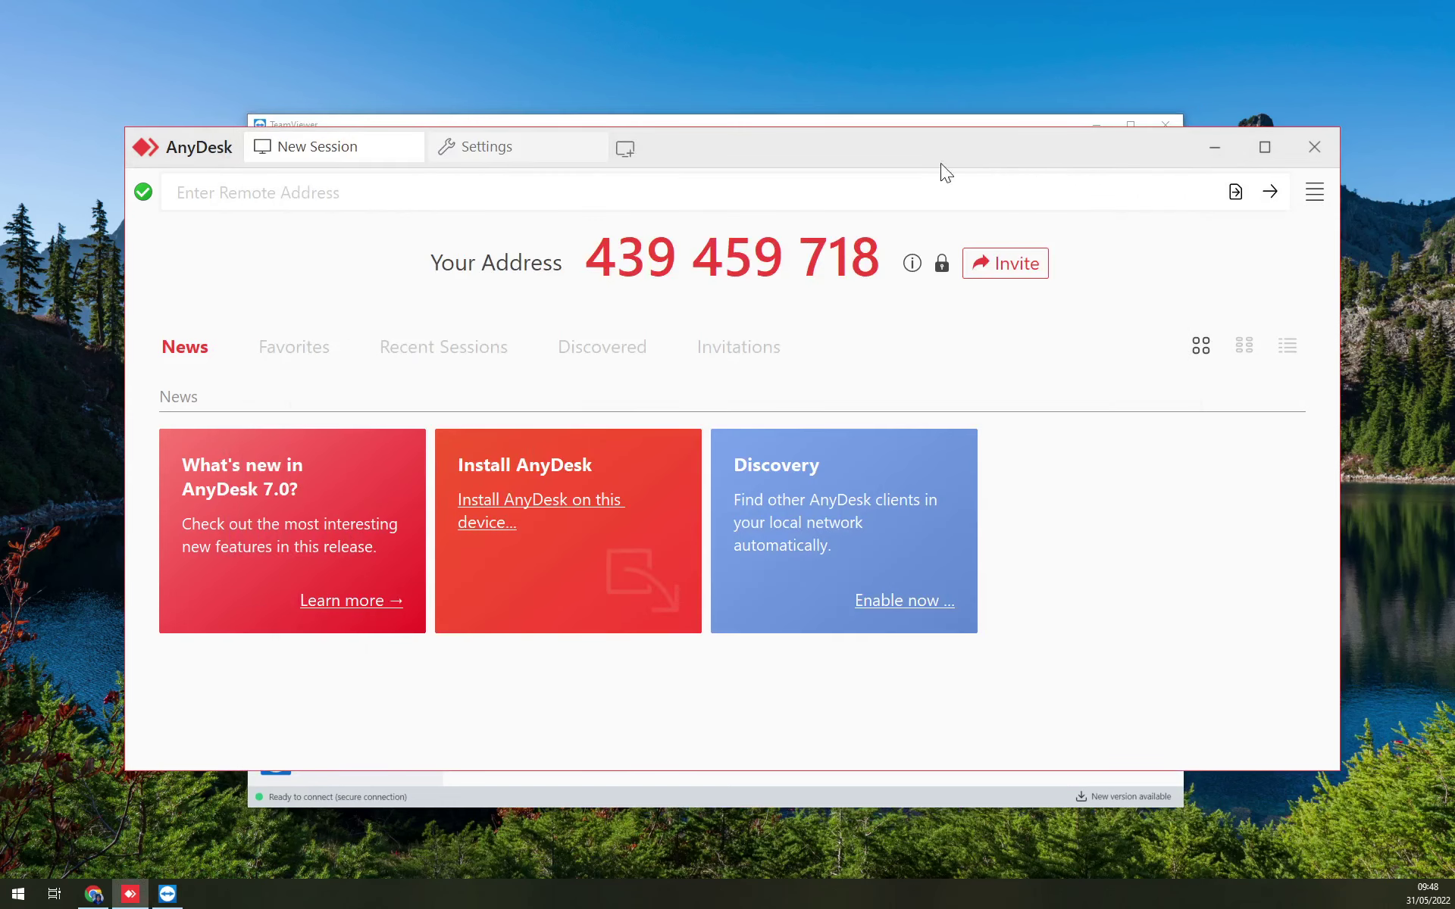
Reposition and enlarge the AnyDesk window so it covers TeamViewer, and briefly bring TeamViewer forward for comparison.
left_click_drag(914, 171, 862, 146)
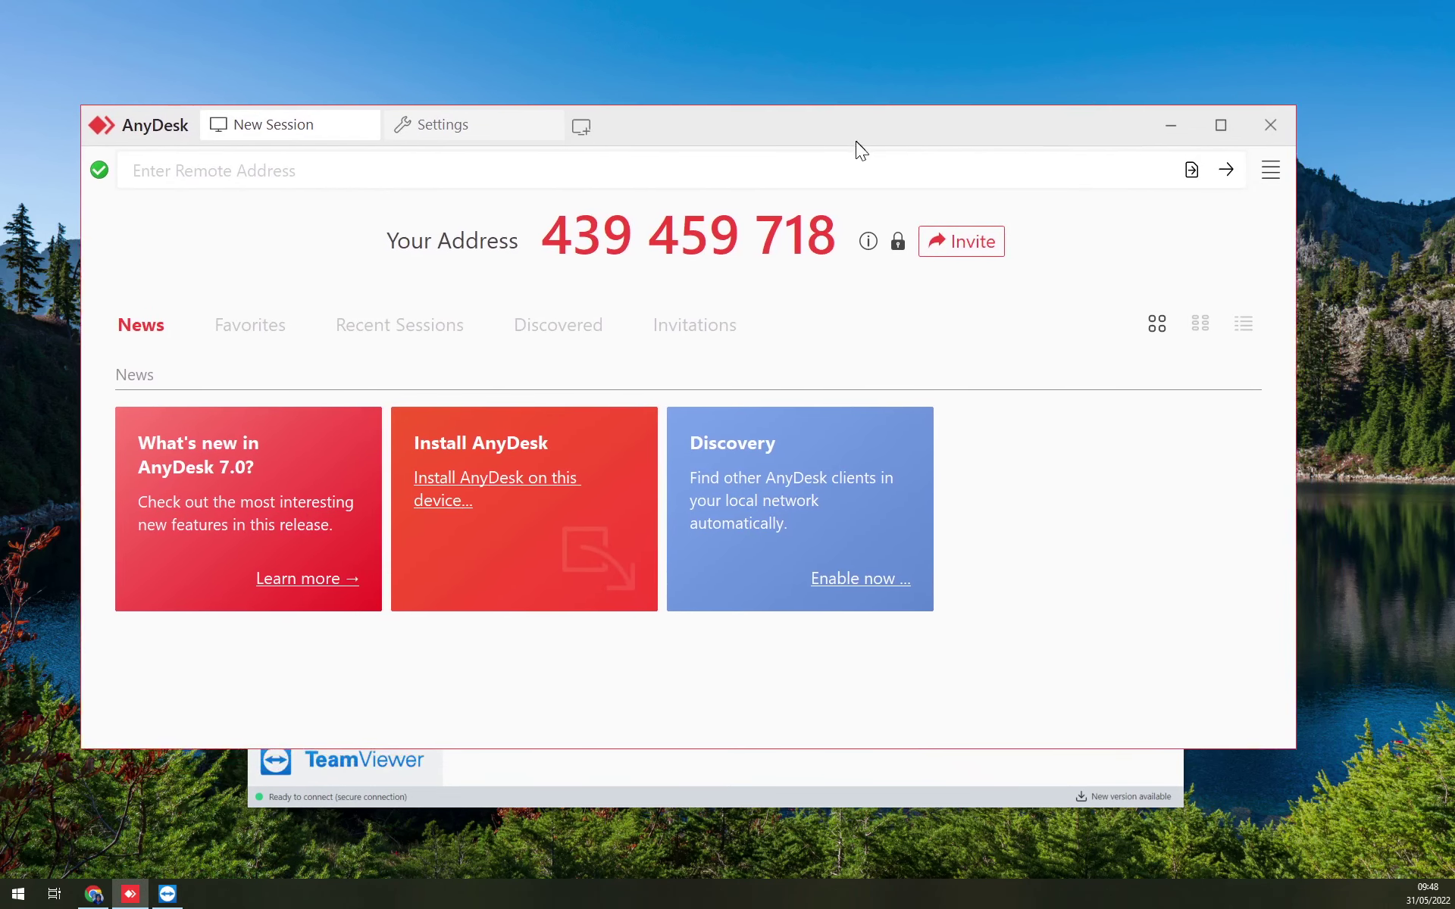
left_click_drag(1292, 744, 1369, 857)
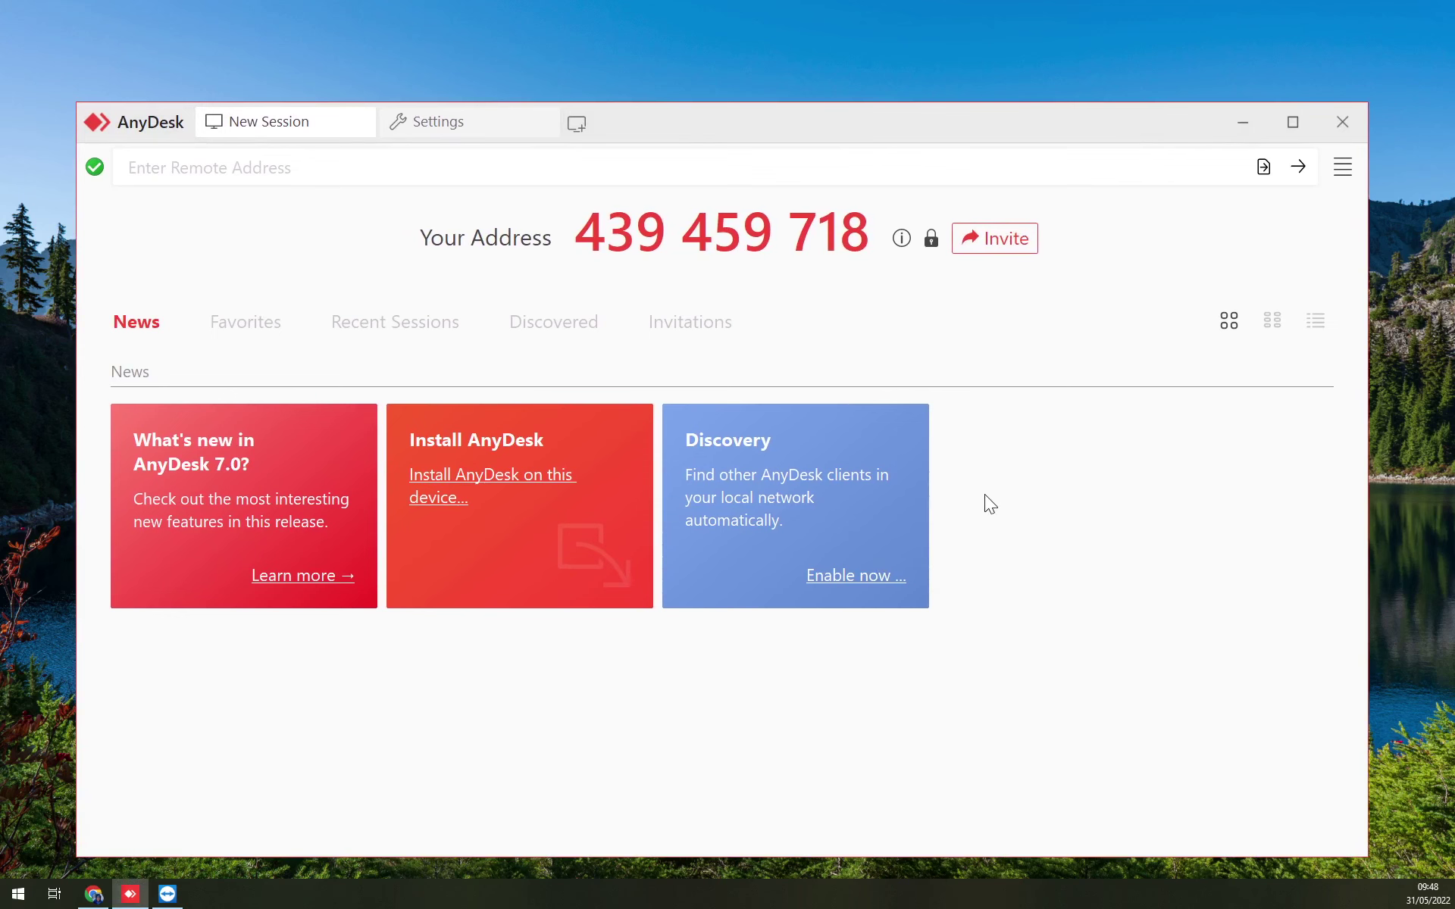
left_click(180, 898)
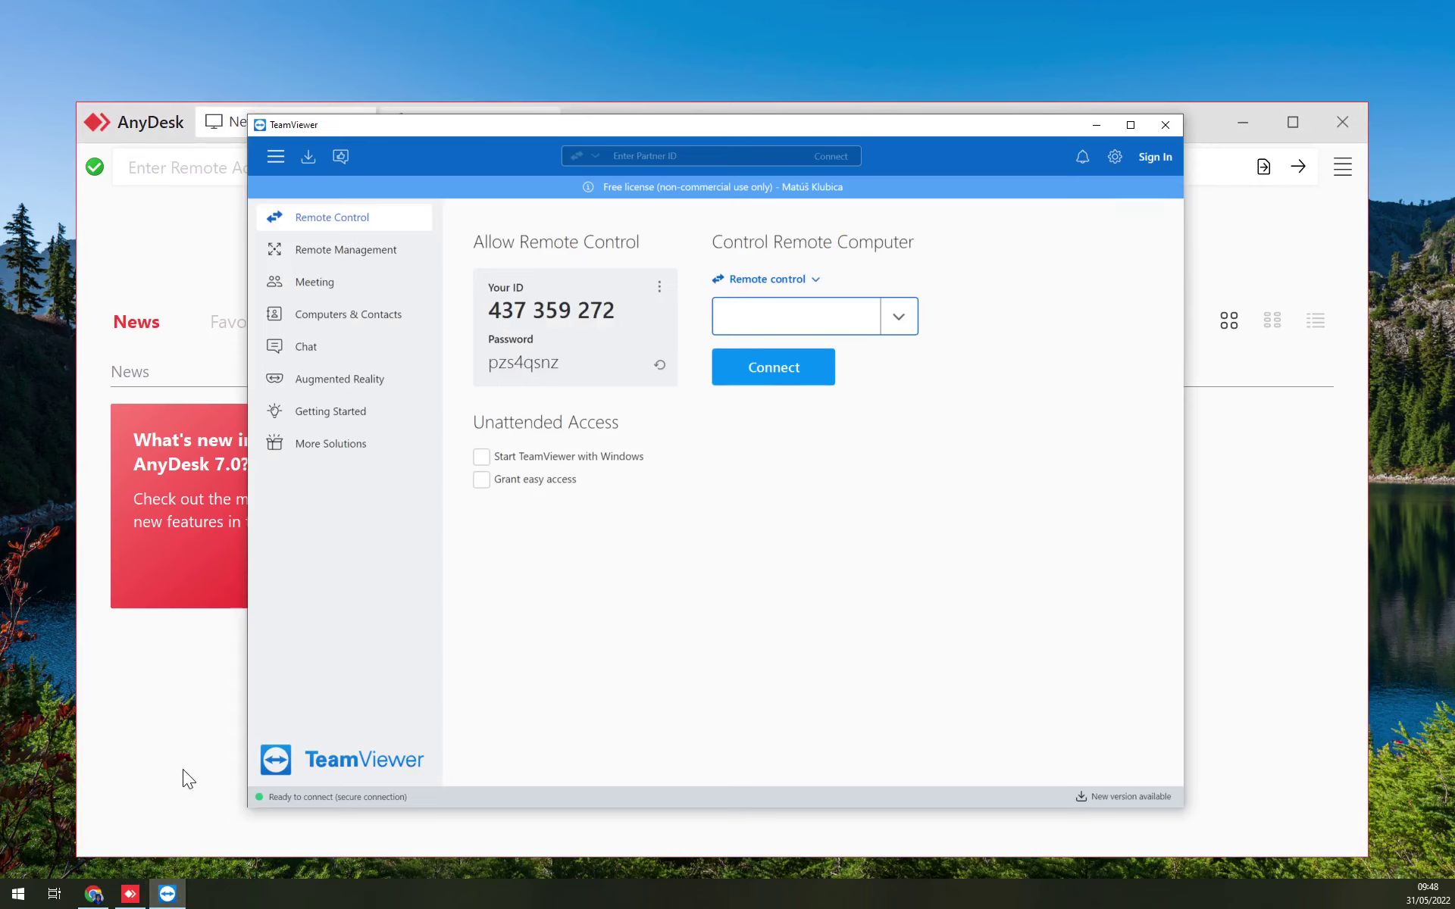
left_click(159, 801)
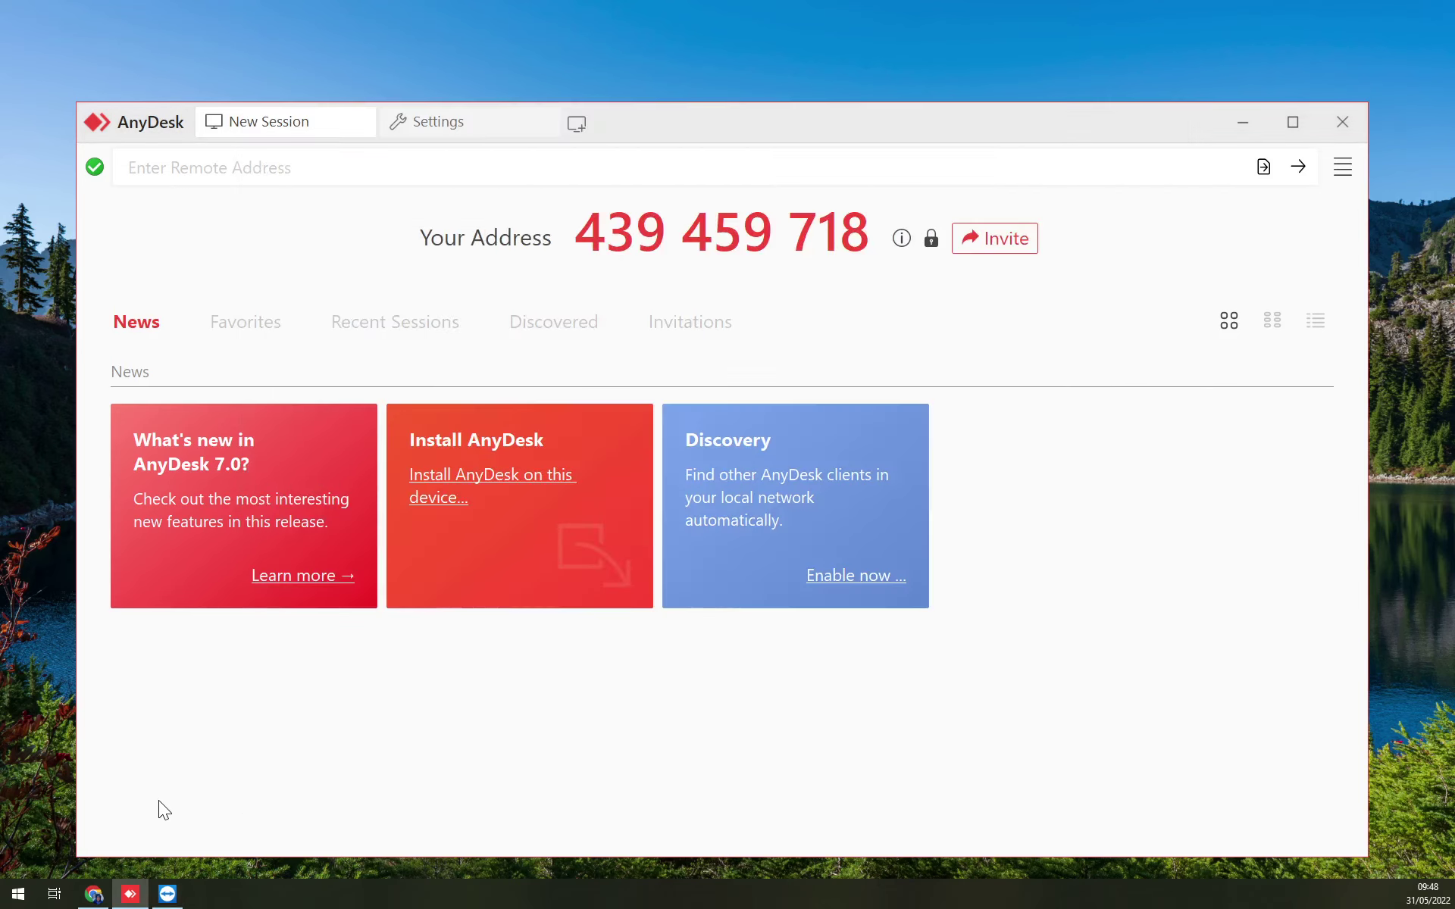